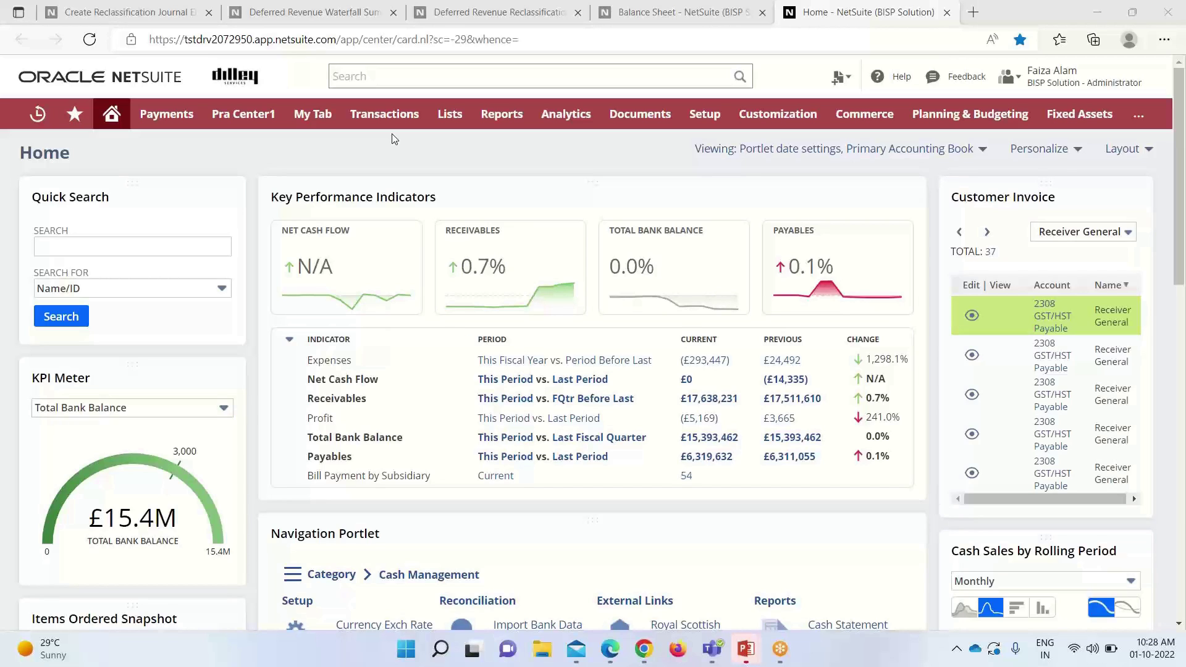
Show the Home dashboard KPIs, including the £15,393,462 total bank balance
mouse_move(394, 129)
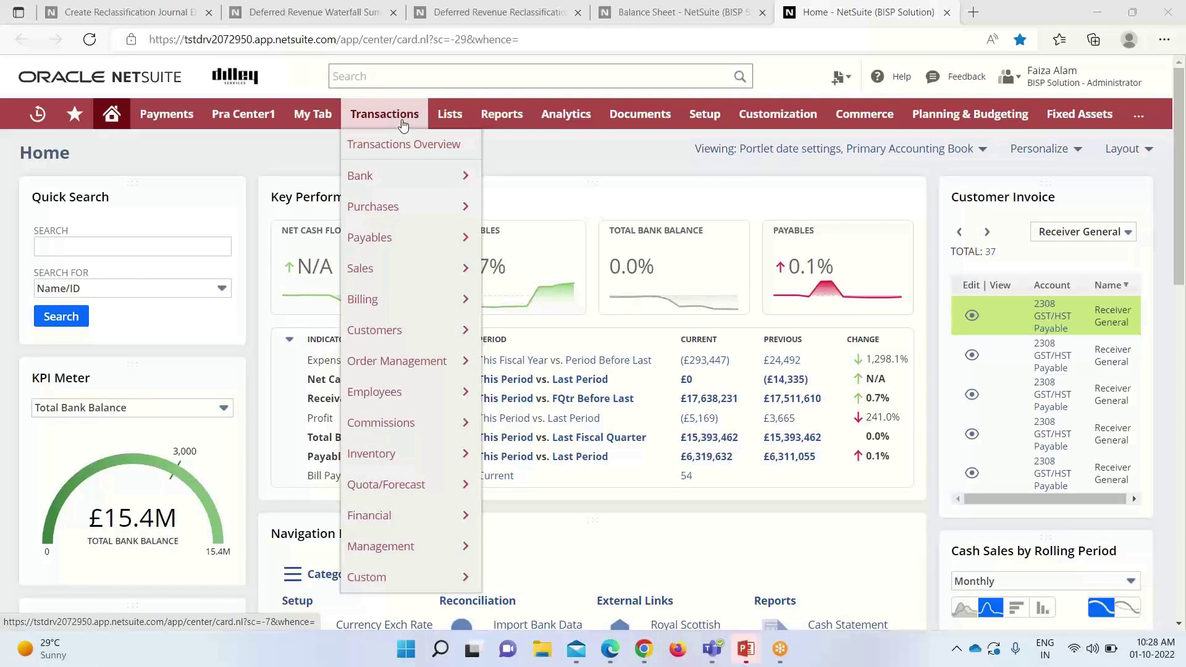
Open the Canada Sep 2022 reclassification journal entry page, then close it to reveal the waterfall summary
mouse_move(415, 530)
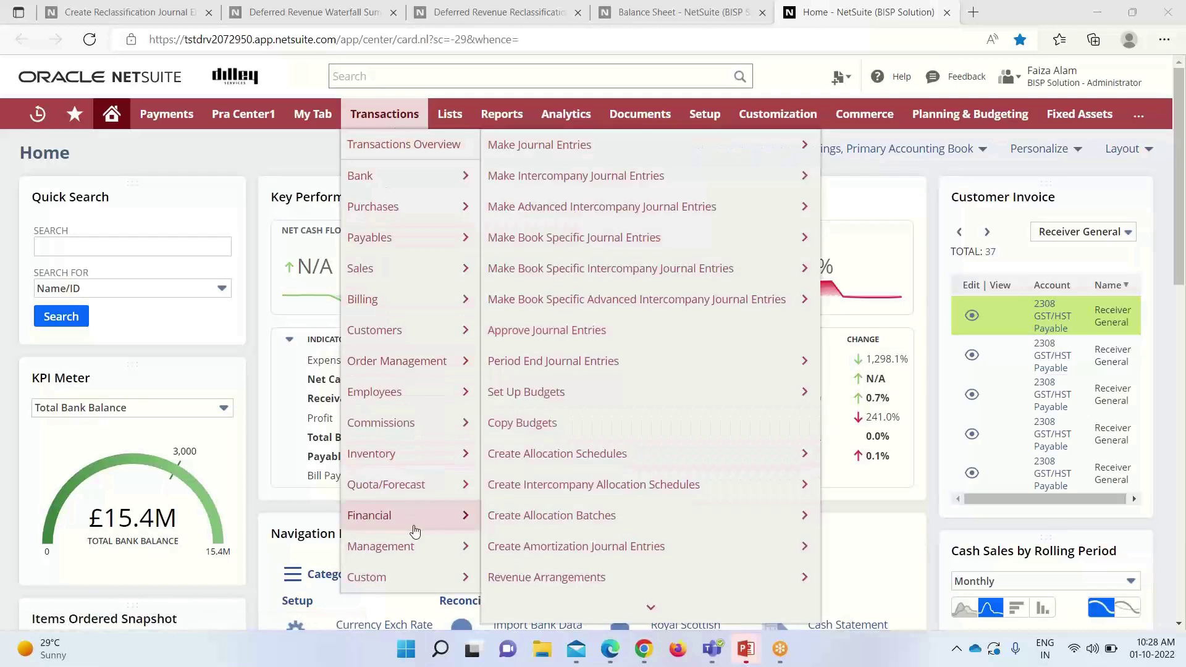
mouse_move(621, 614)
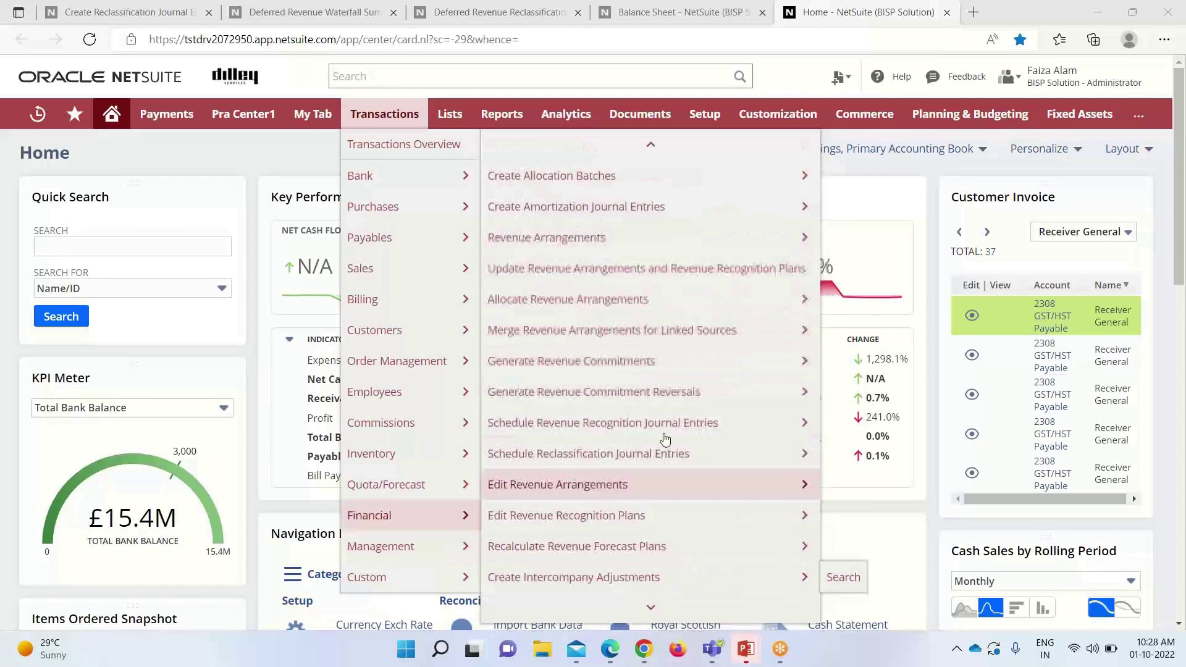
mouse_move(656, 457)
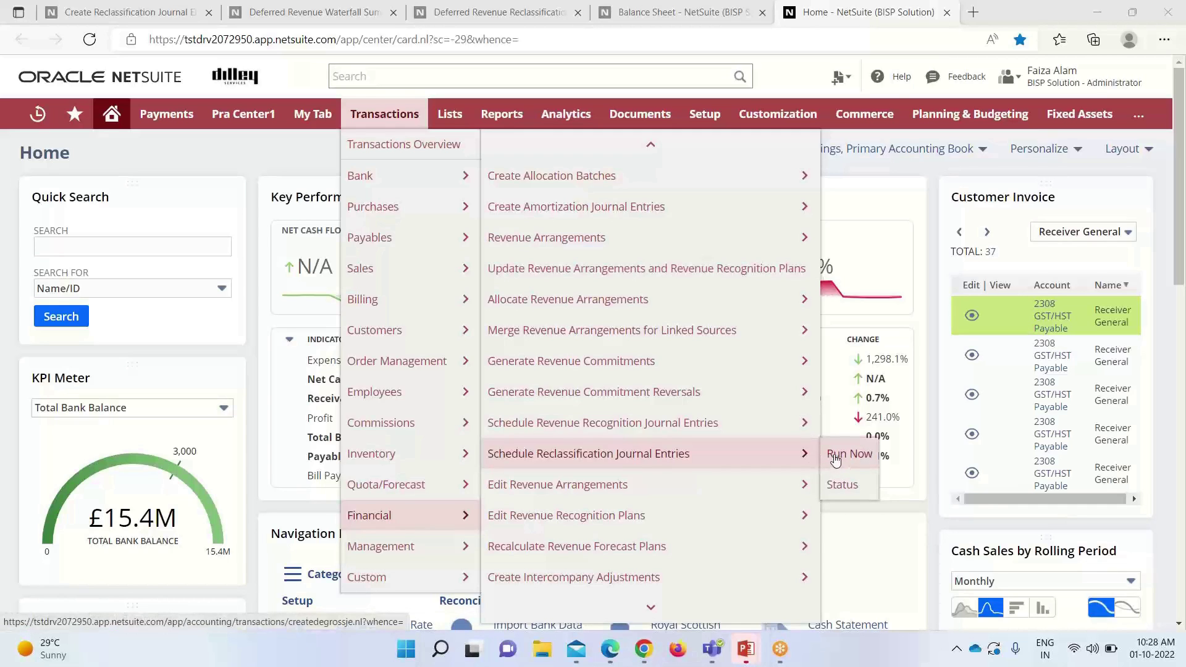
click(180, 17)
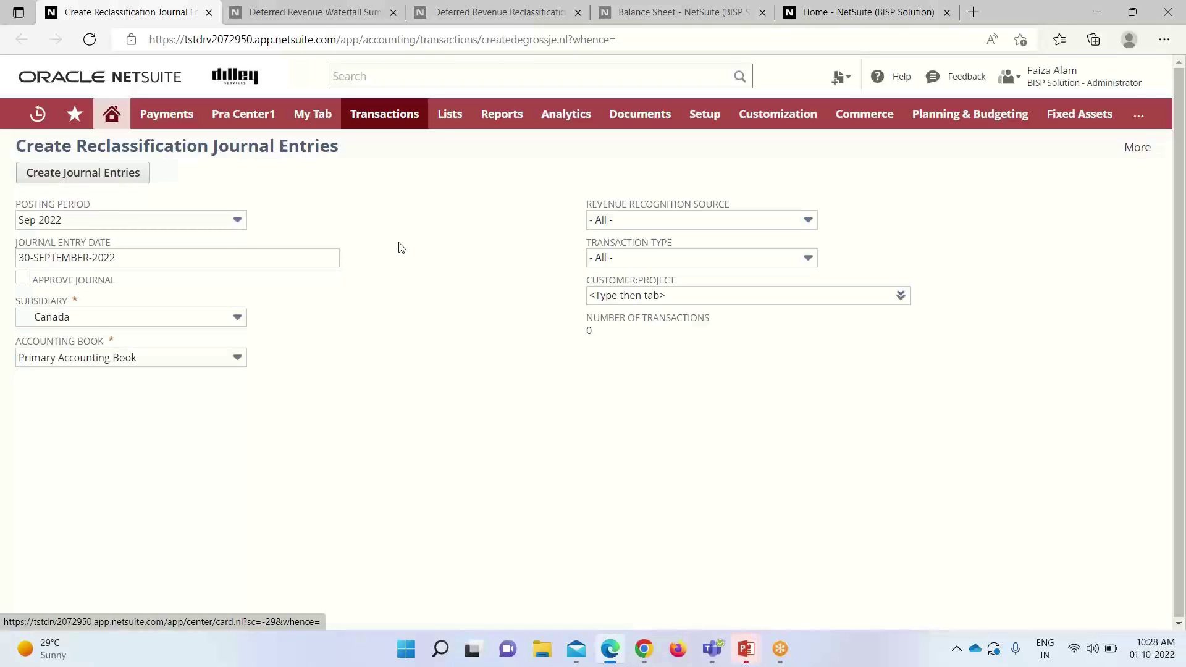
click(208, 13)
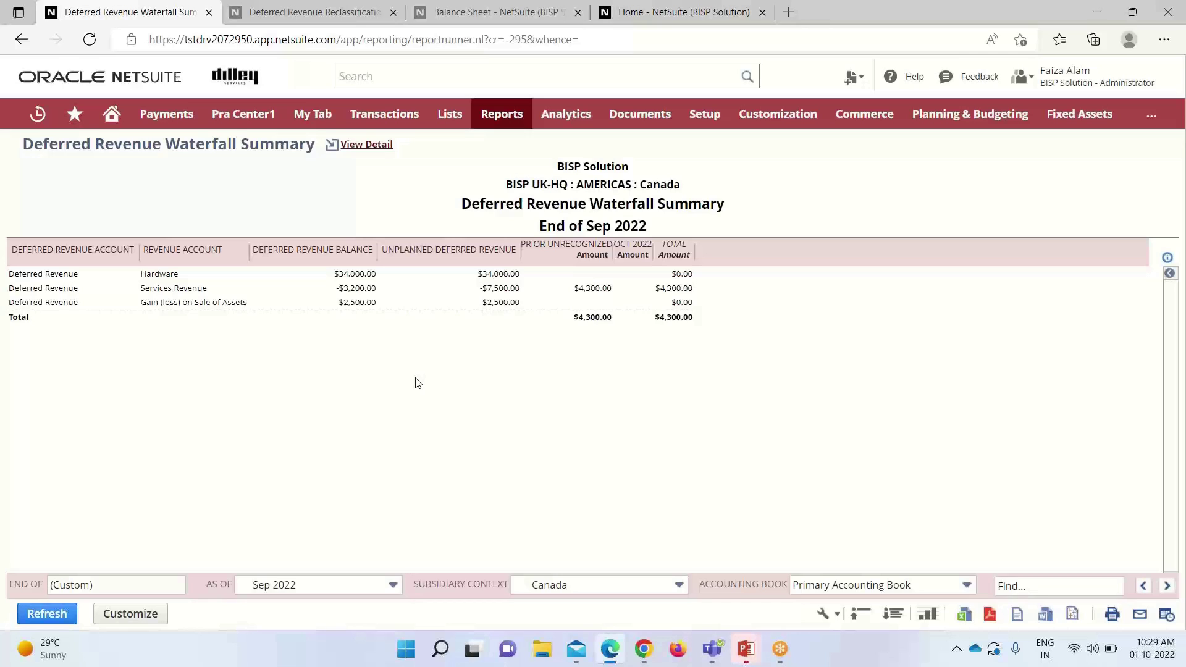
mouse_move(498, 116)
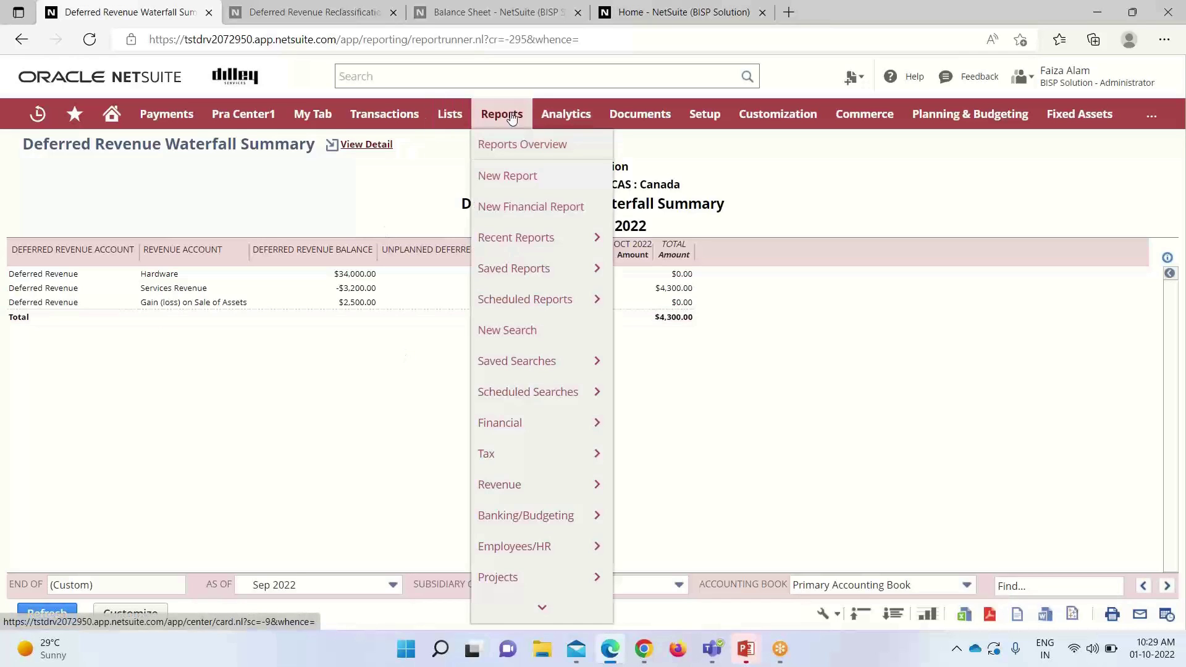
mouse_move(560, 495)
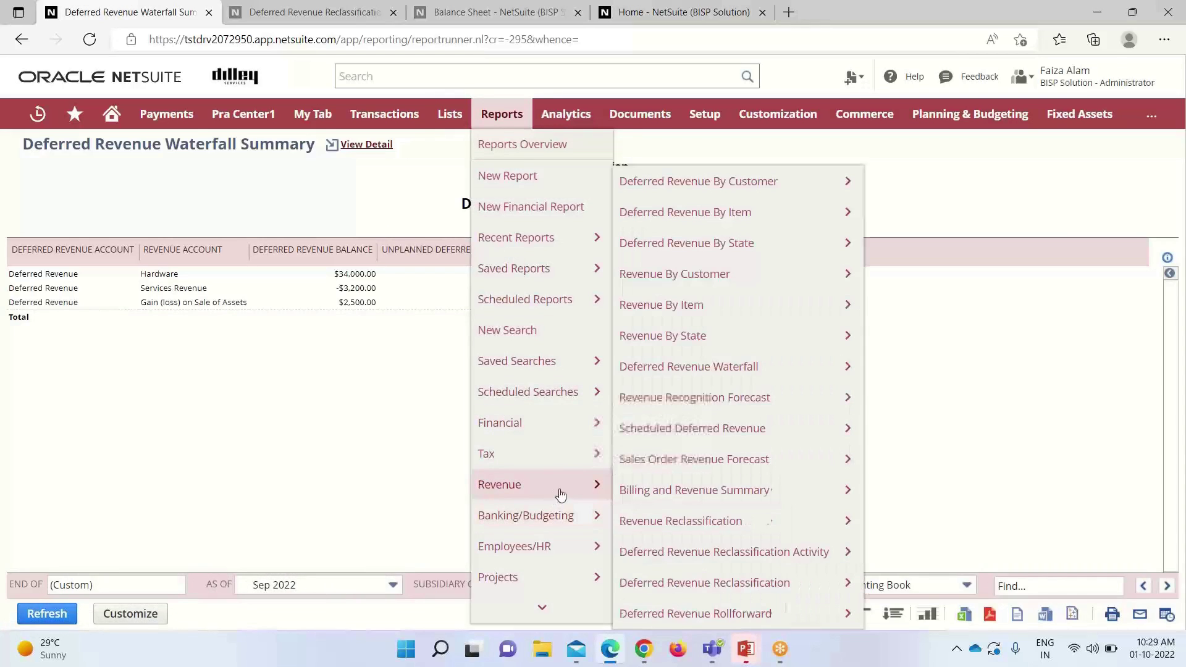
mouse_move(766, 370)
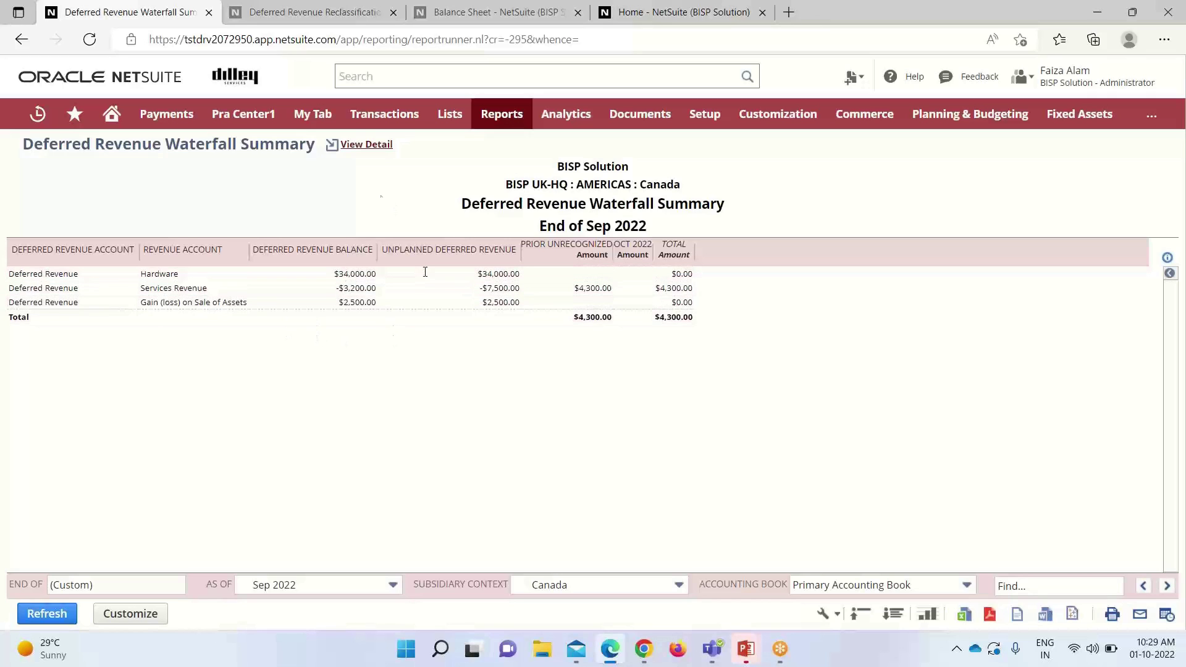
Open View Detail for the Canada Sep 2022 Deferred Revenue Waterfall Summary
click(363, 146)
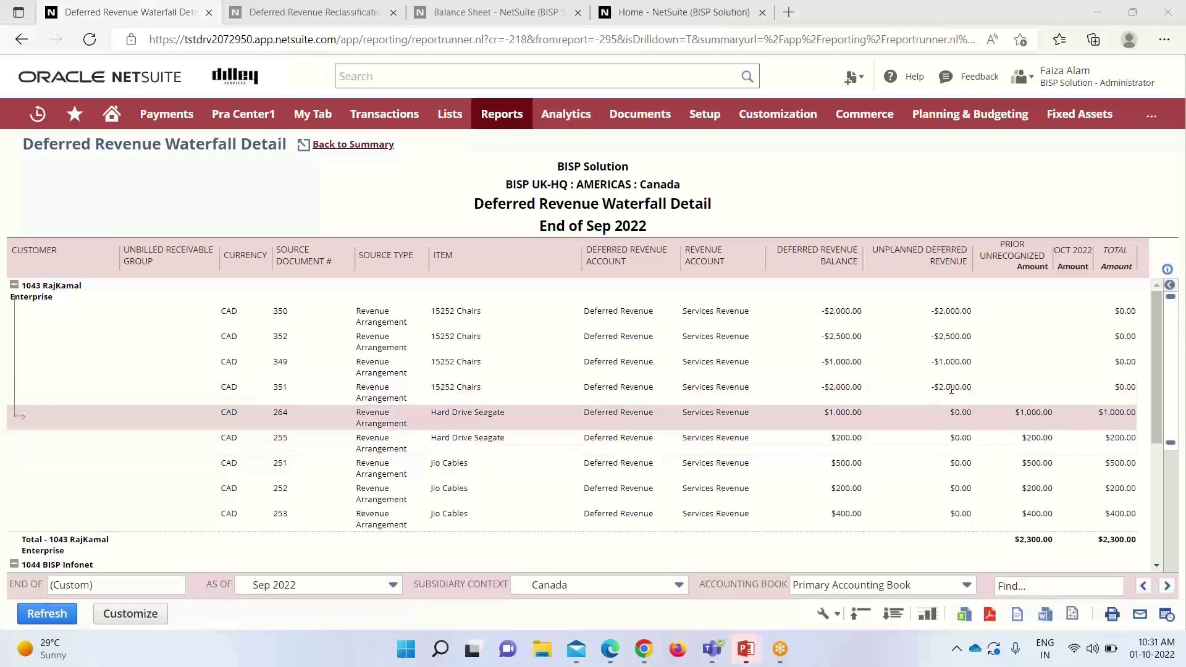
scroll(290, 482, down, 3)
click(291, 482)
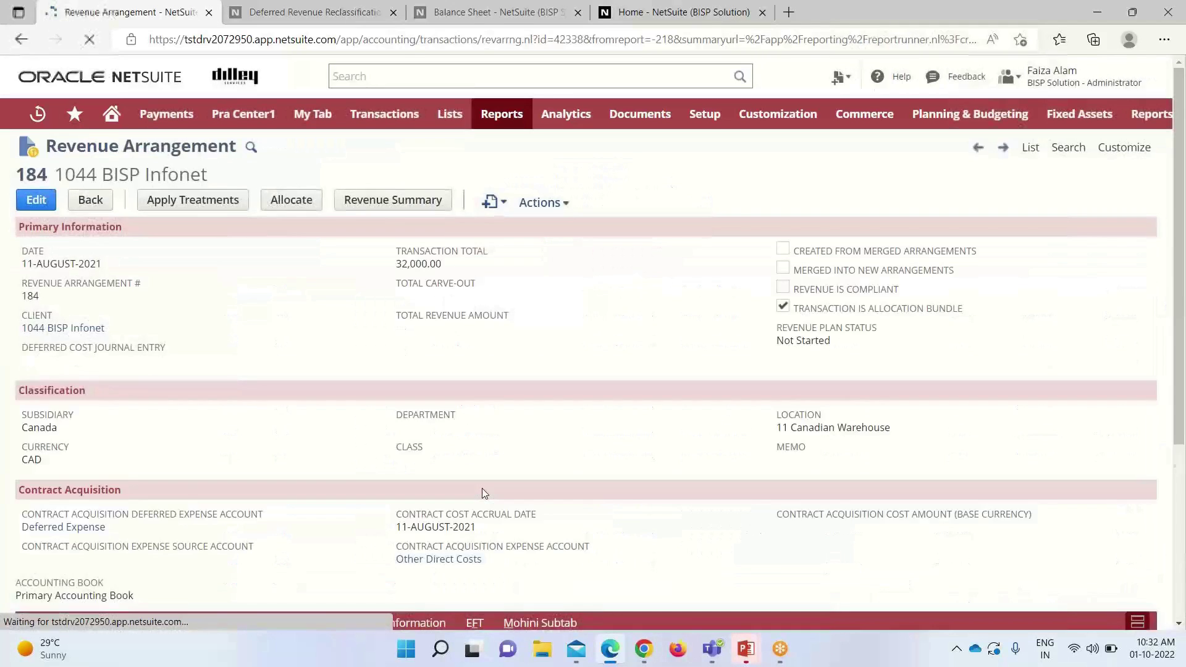
scroll(336, 274, down, 4)
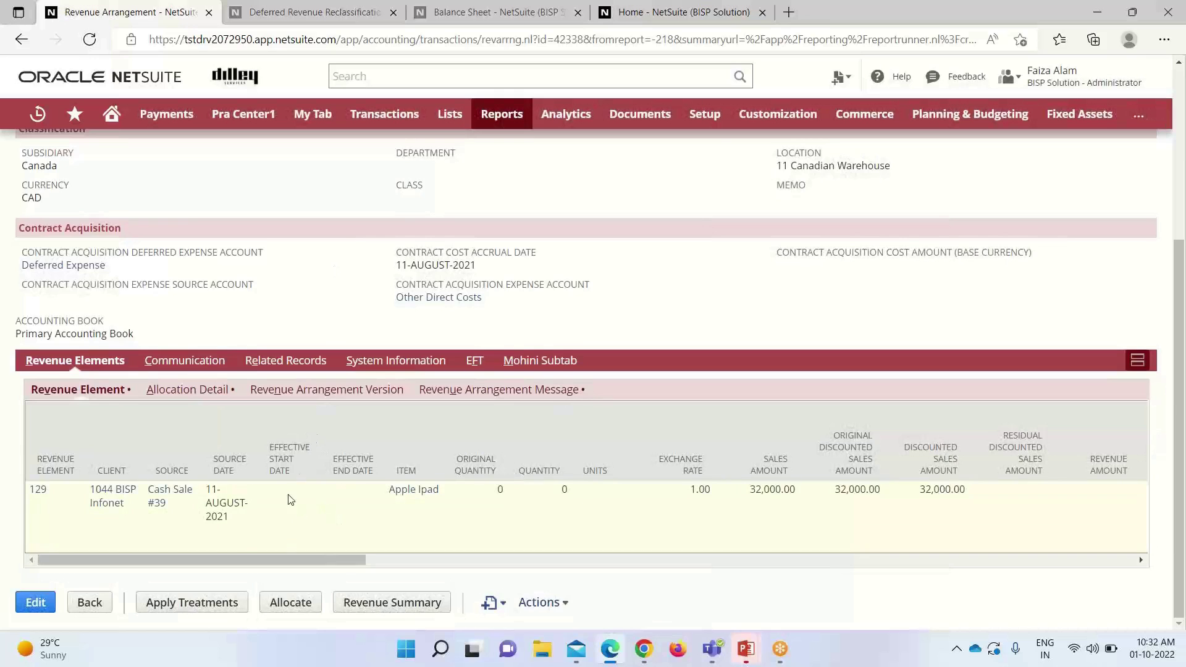
mouse_move(262, 559)
mouse_down()
mouse_move(484, 572)
mouse_move(258, 567)
mouse_up()
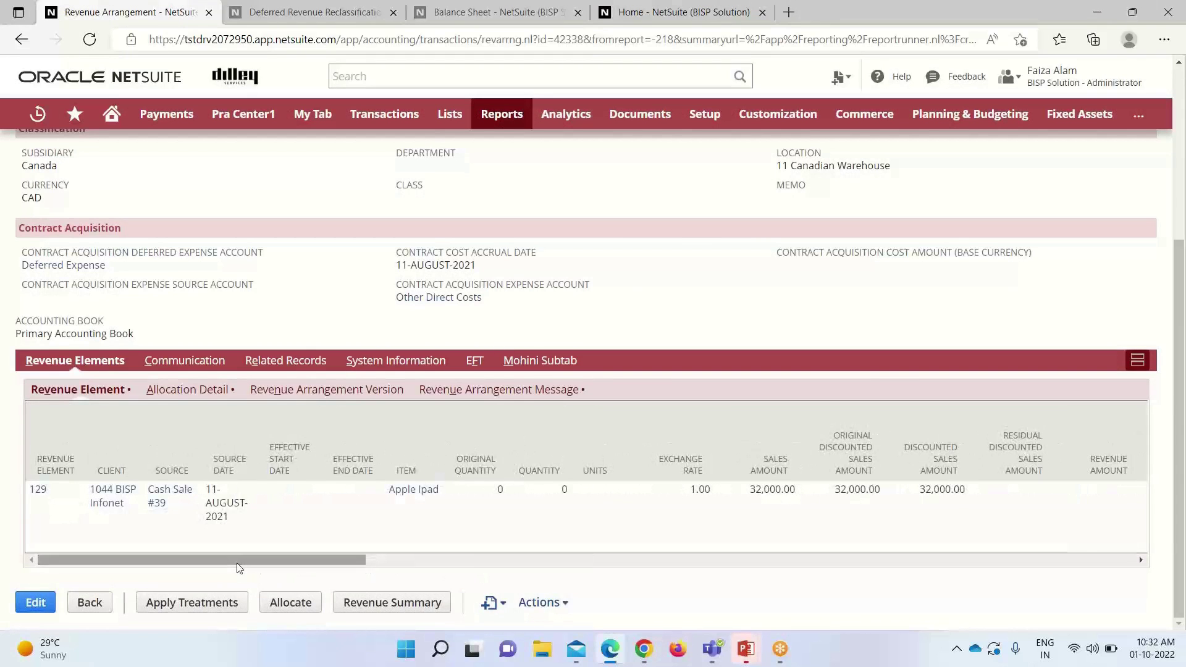
scroll(383, 507, up, 4)
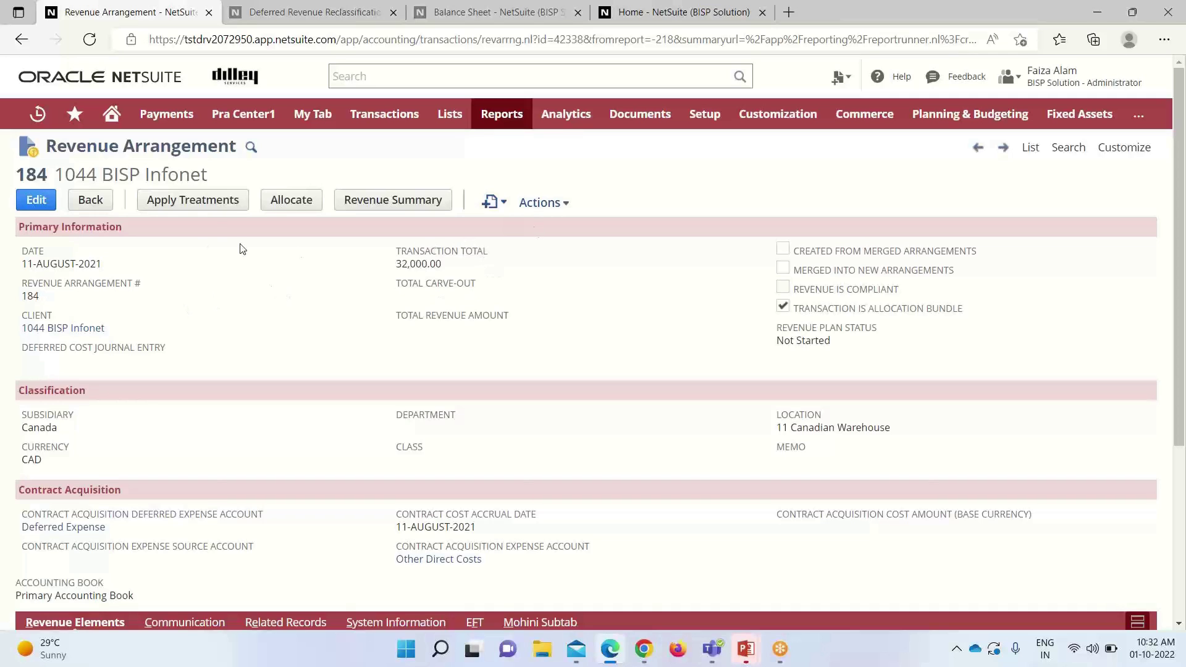
click(20, 42)
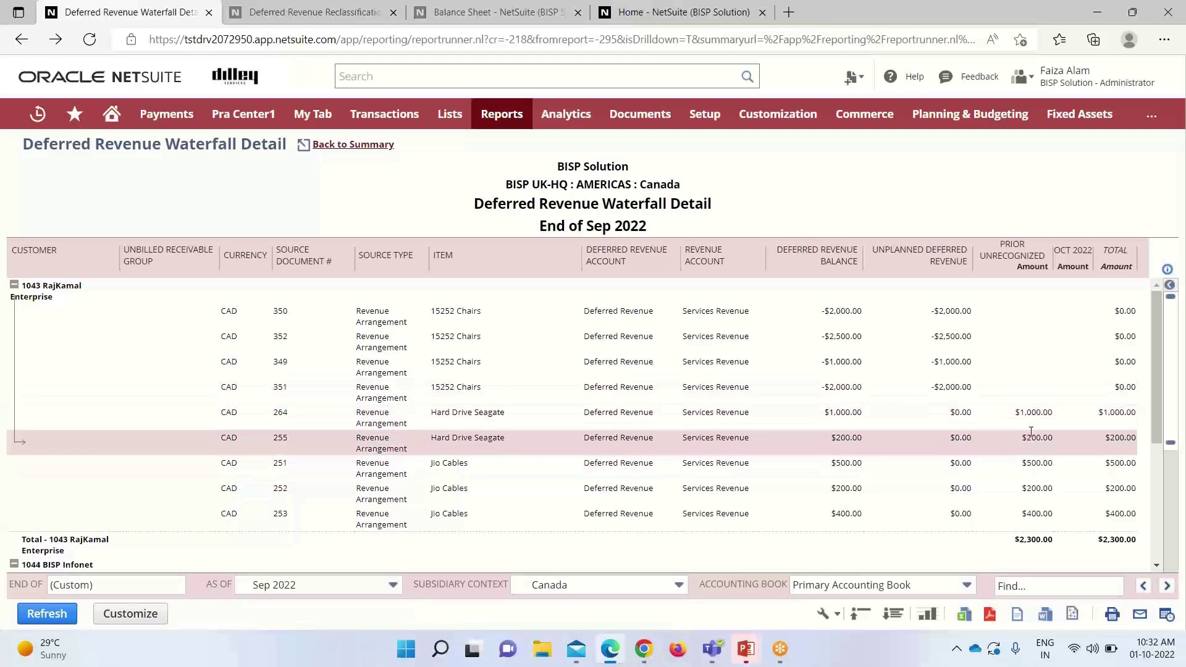
Check arrangement 264's revenue plan 2519 is Not Started, then return to the waterfall detail
click(281, 420)
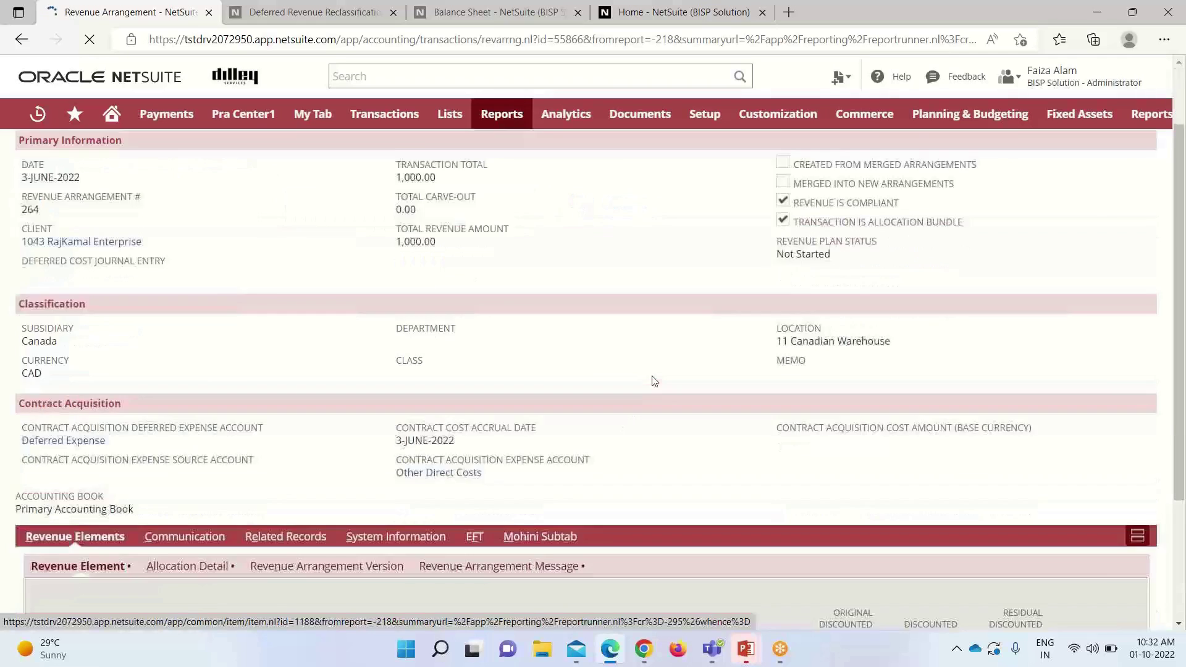
scroll(654, 380, down, 4)
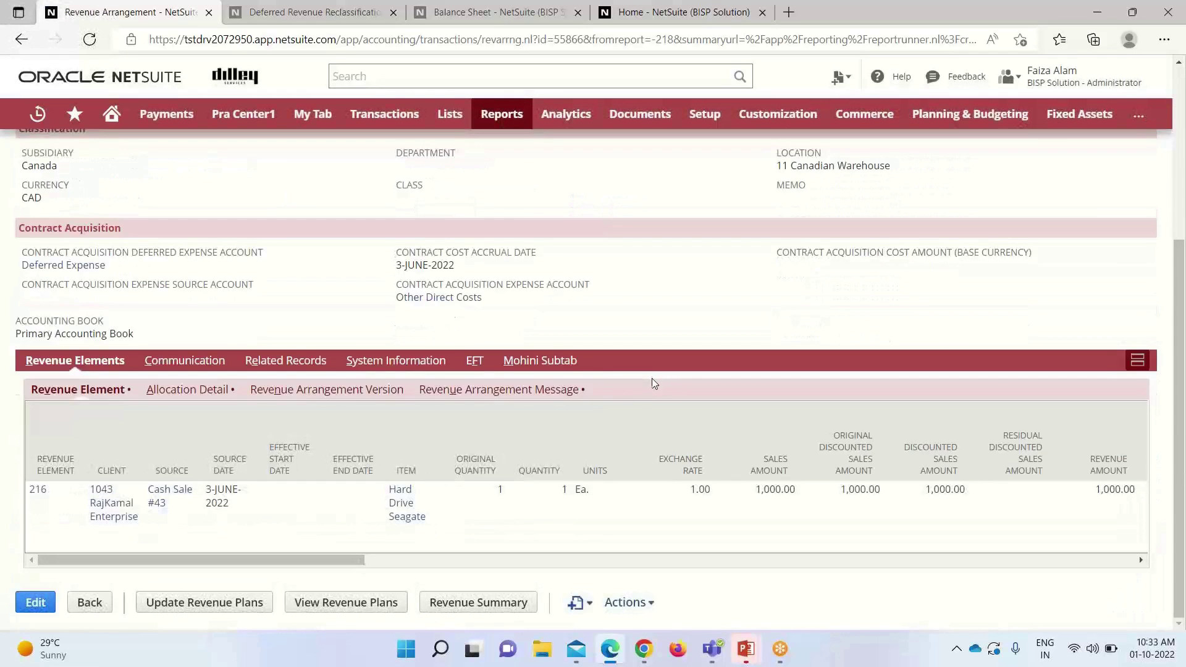
scroll(654, 380, up, 4)
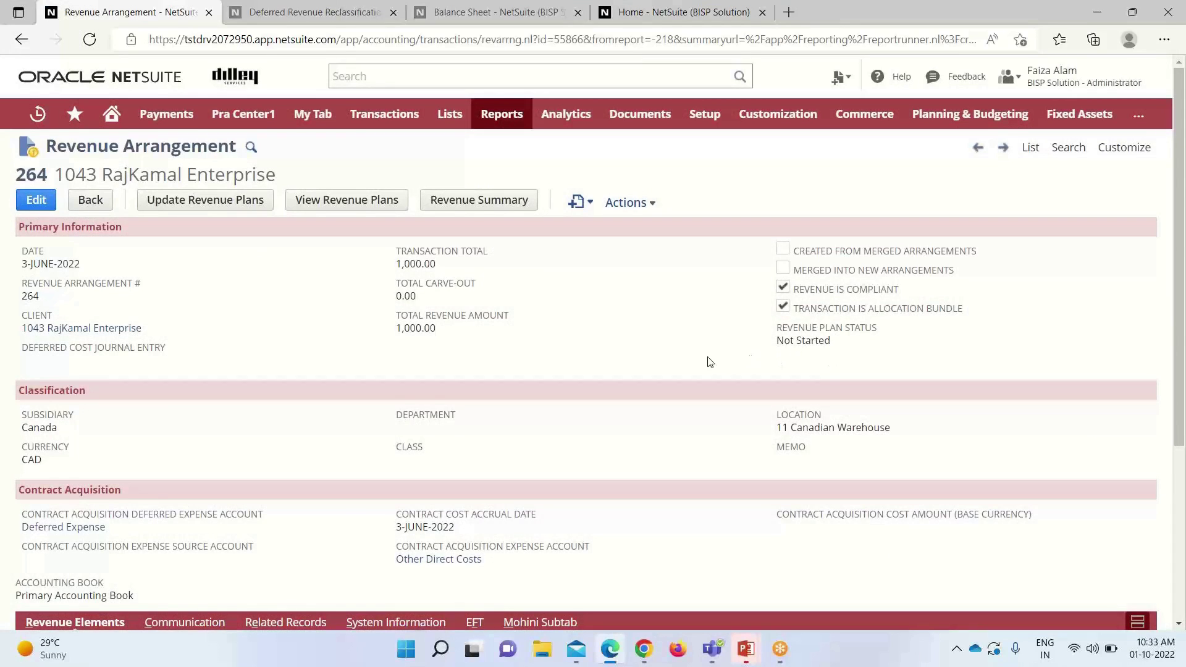
scroll(643, 379, down, 4)
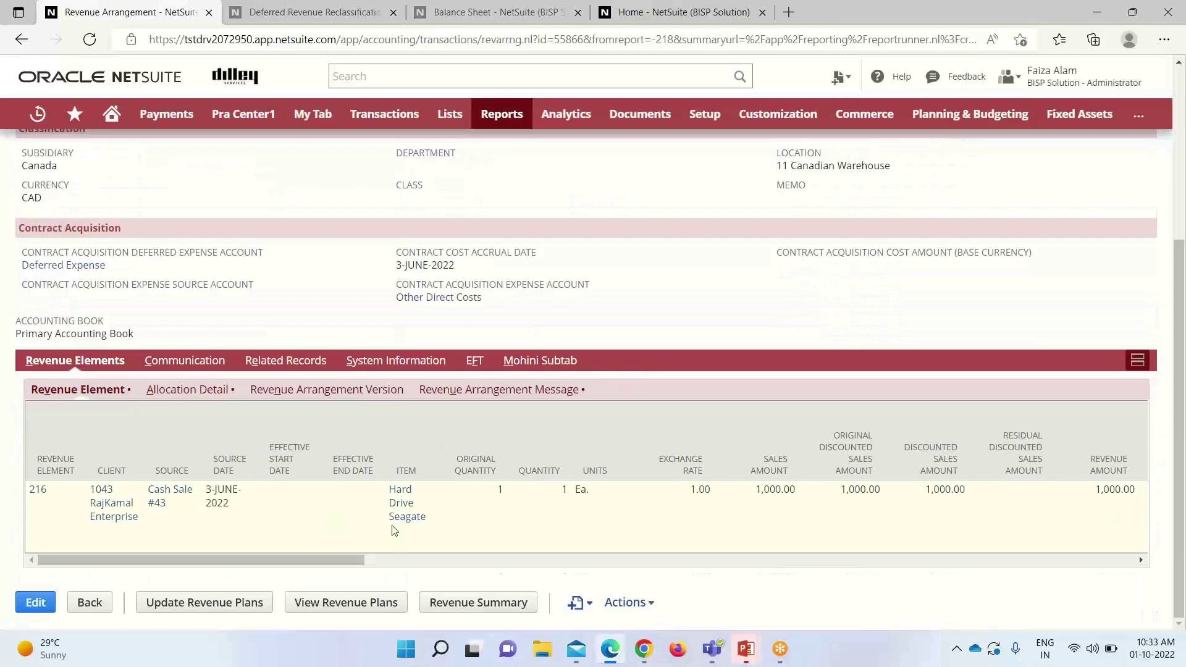
click(346, 603)
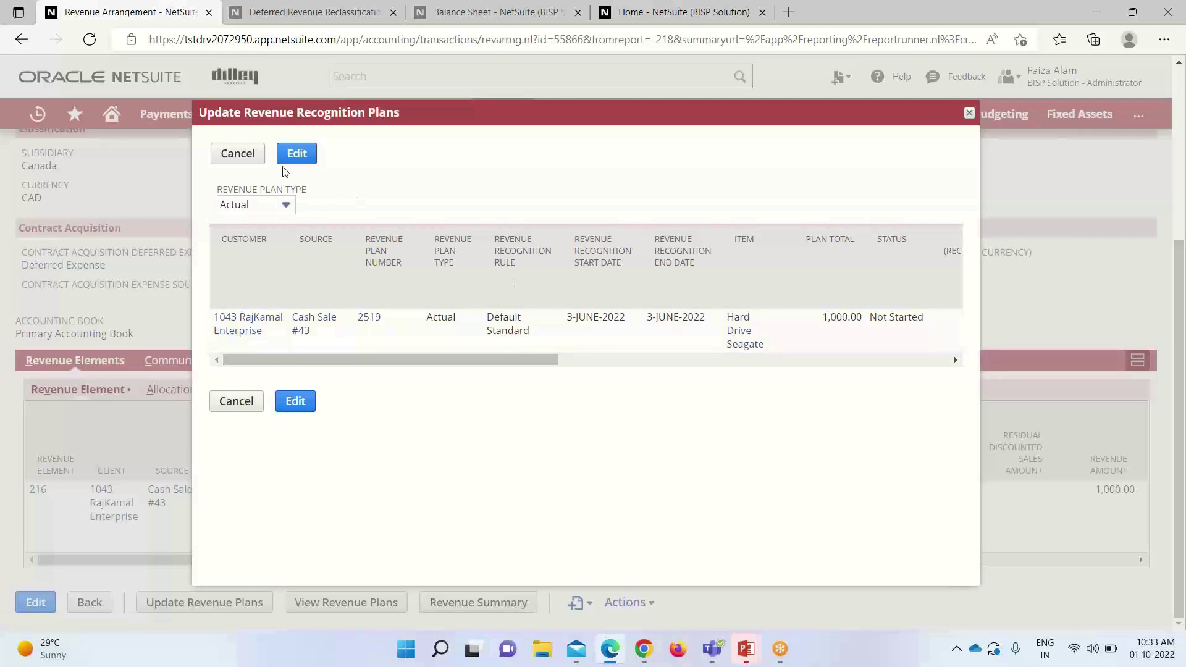
key(Escape)
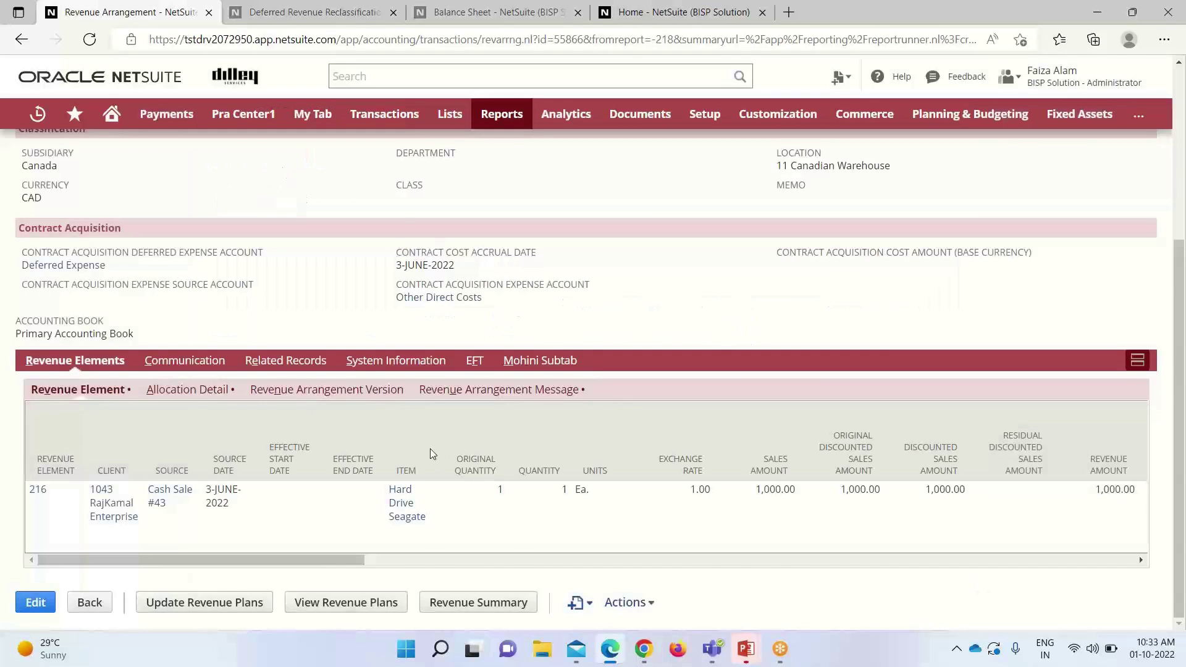
scroll(431, 454, up, 4)
click(22, 39)
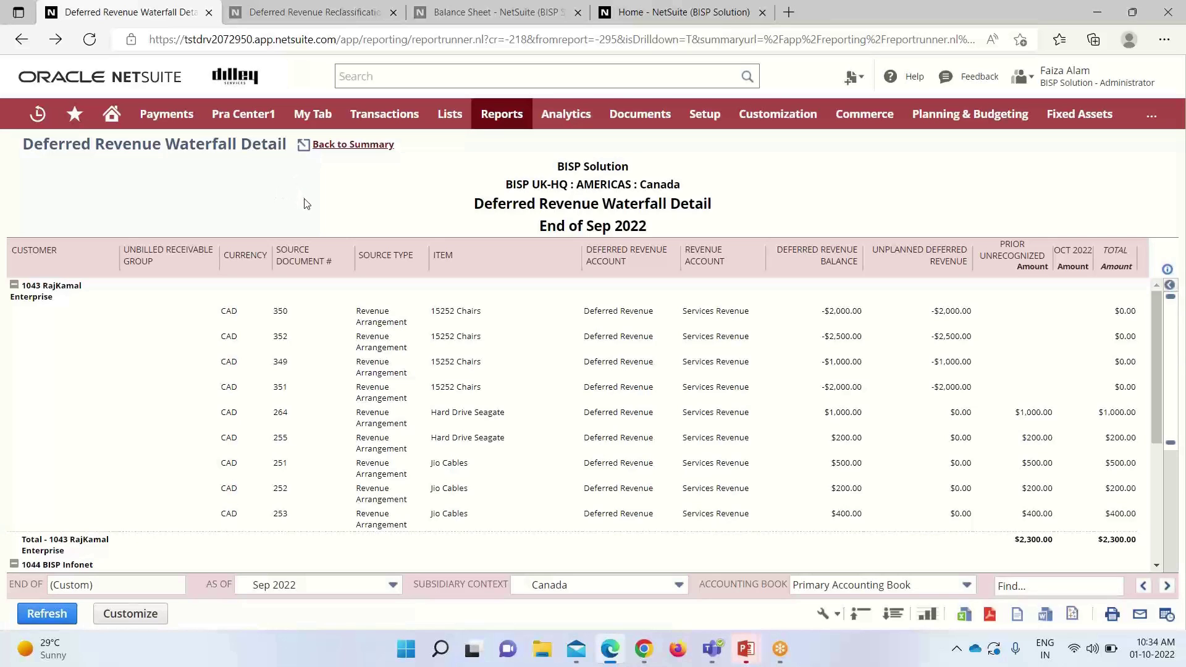
mouse_move(502, 118)
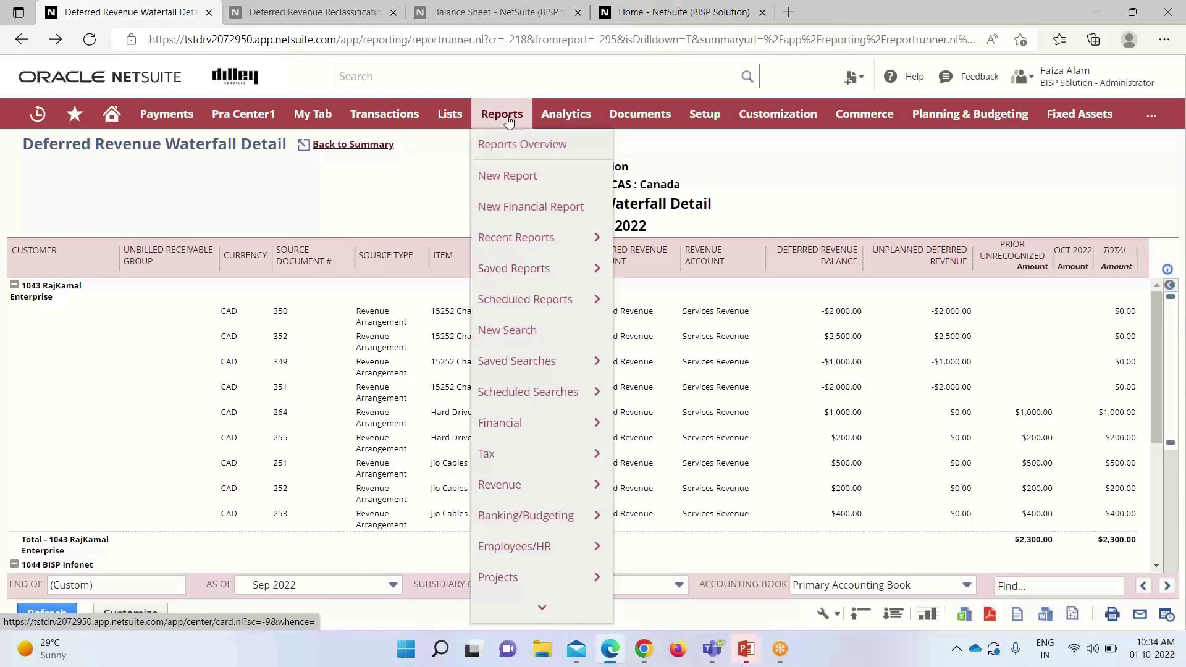
mouse_move(518, 433)
mouse_move(507, 485)
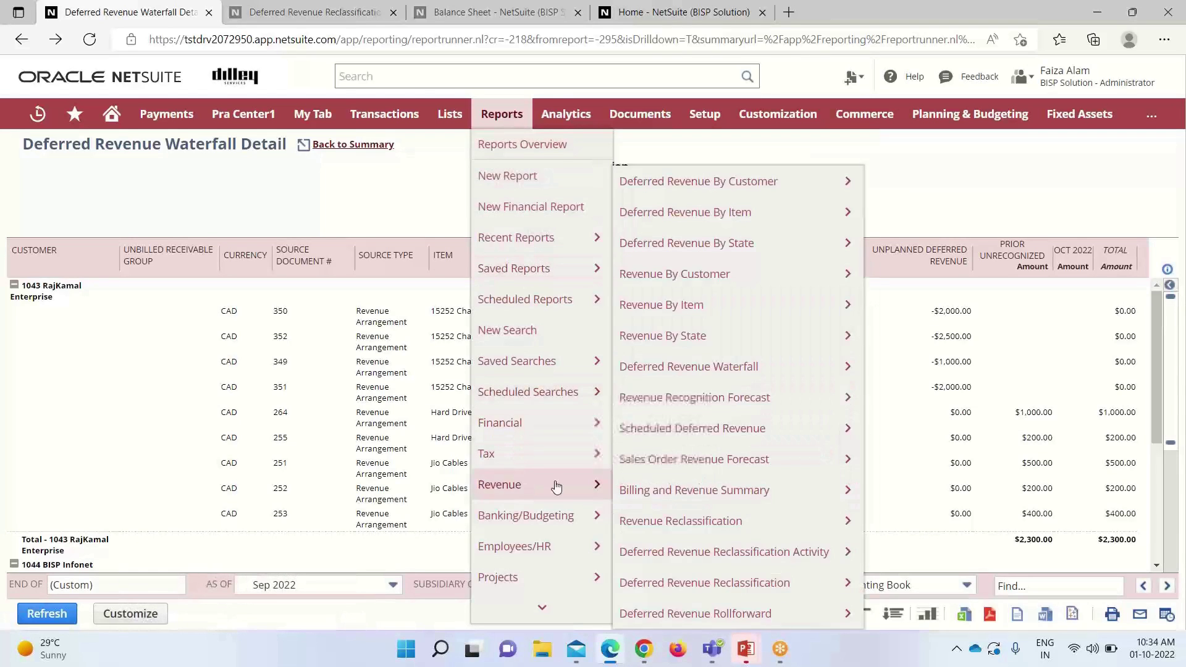
mouse_move(742, 560)
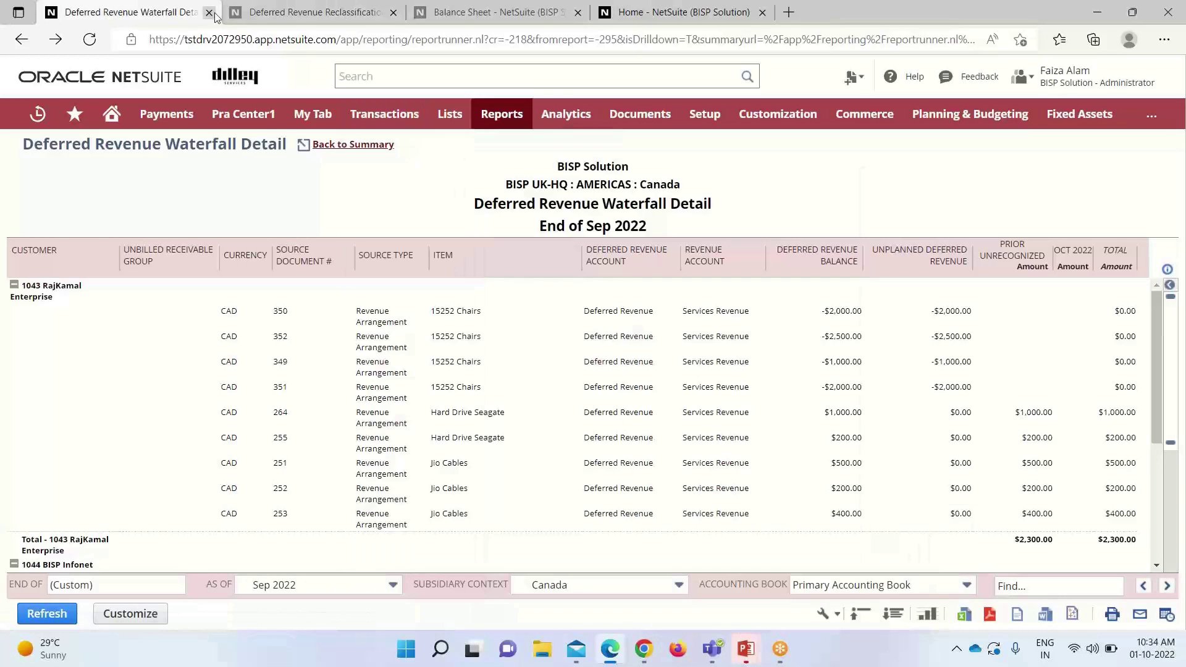
Close the waterfall detail and scroll the Reclassification Activity report showing arrangement 370's $4,000.00
click(211, 13)
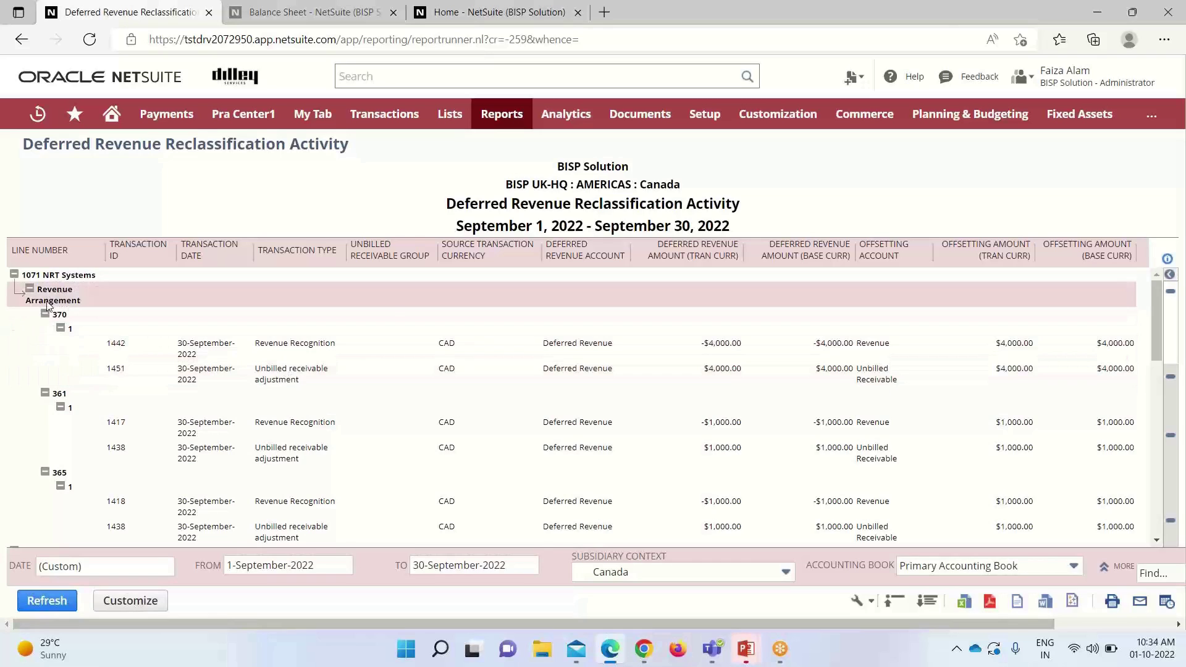
scroll(25, 301, down, 1)
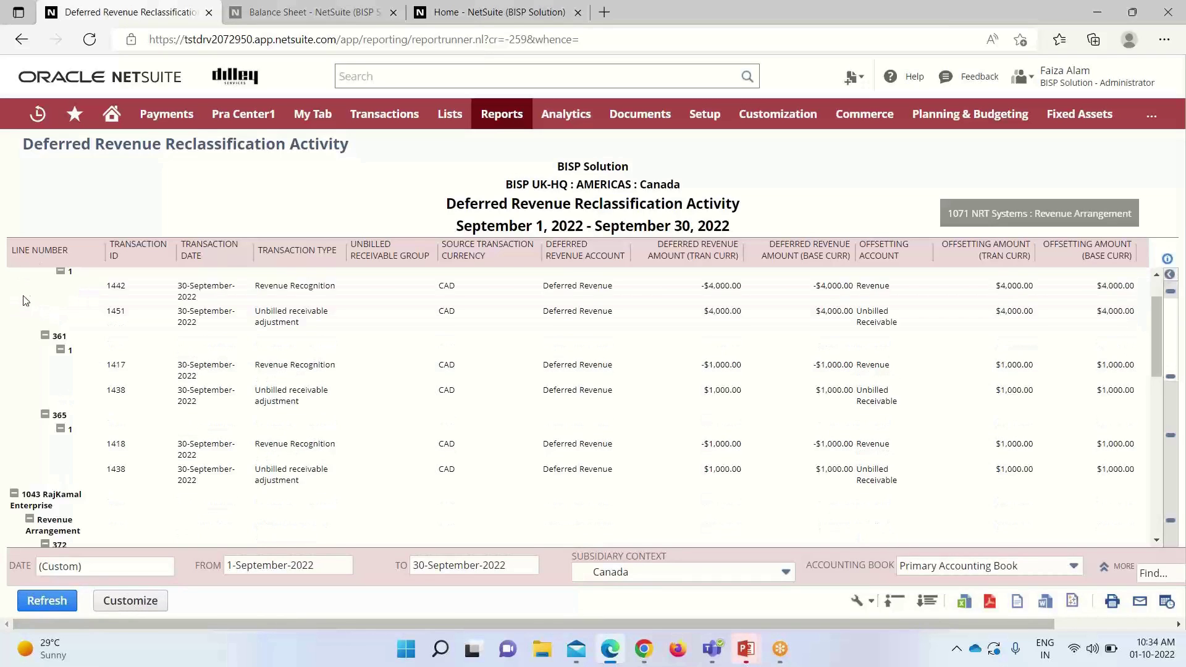
scroll(38, 360, up, 1)
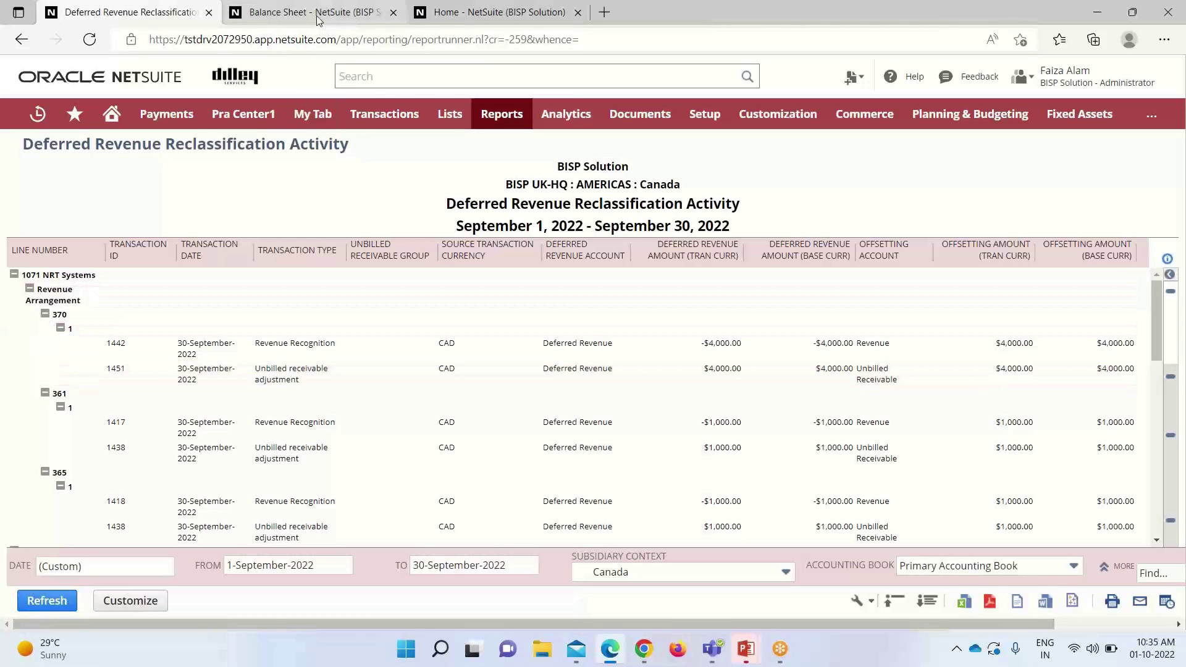
Drill into the $25,000.00 balance on 1160 Unbilled Receivable in the Balance Sheet
key(ctrl+Tab)
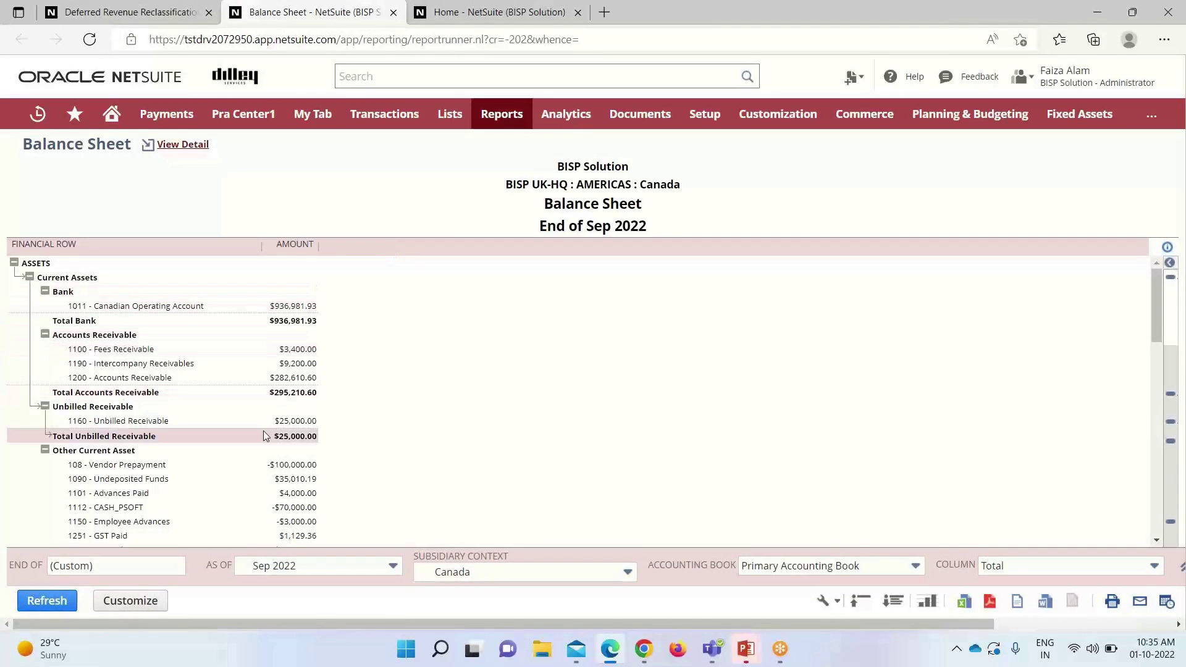
click(315, 426)
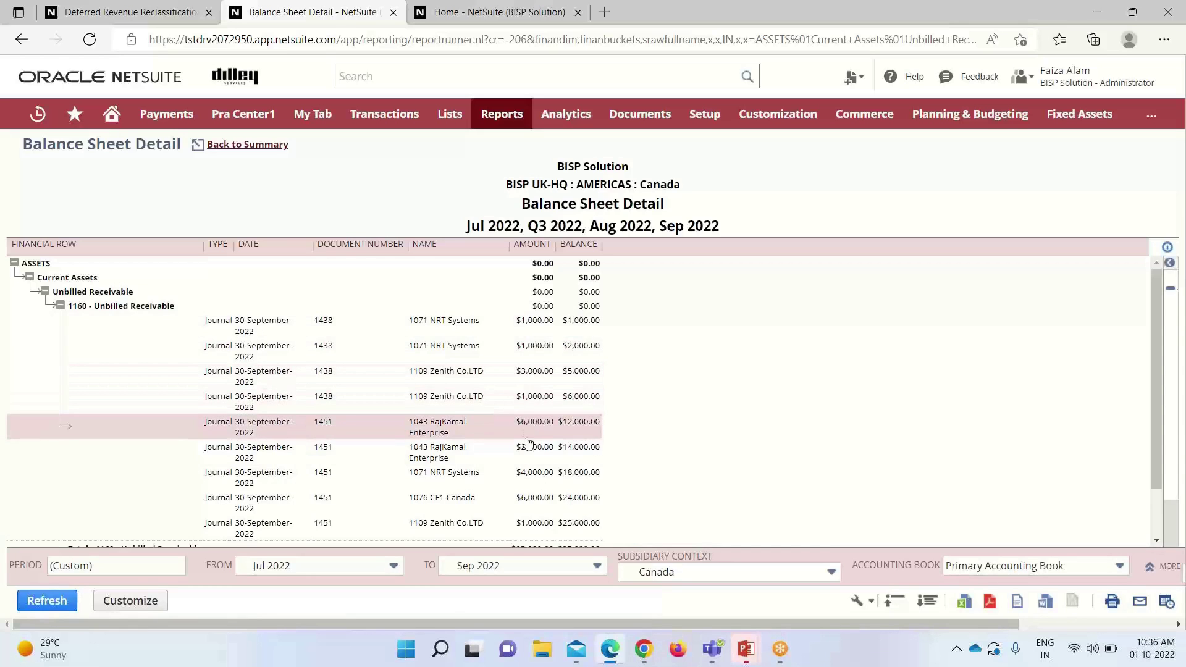
Check the Unbilled Receivable lines total $25,000.00 and open journal 1438
scroll(541, 360, down, 2)
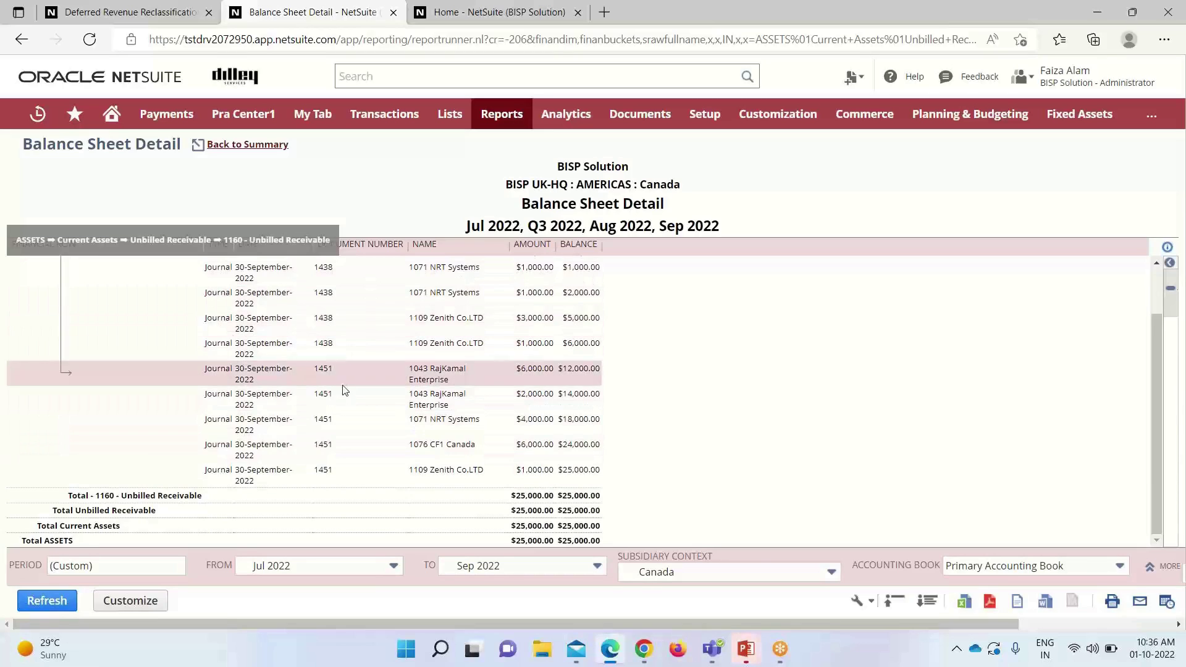
click(325, 343)
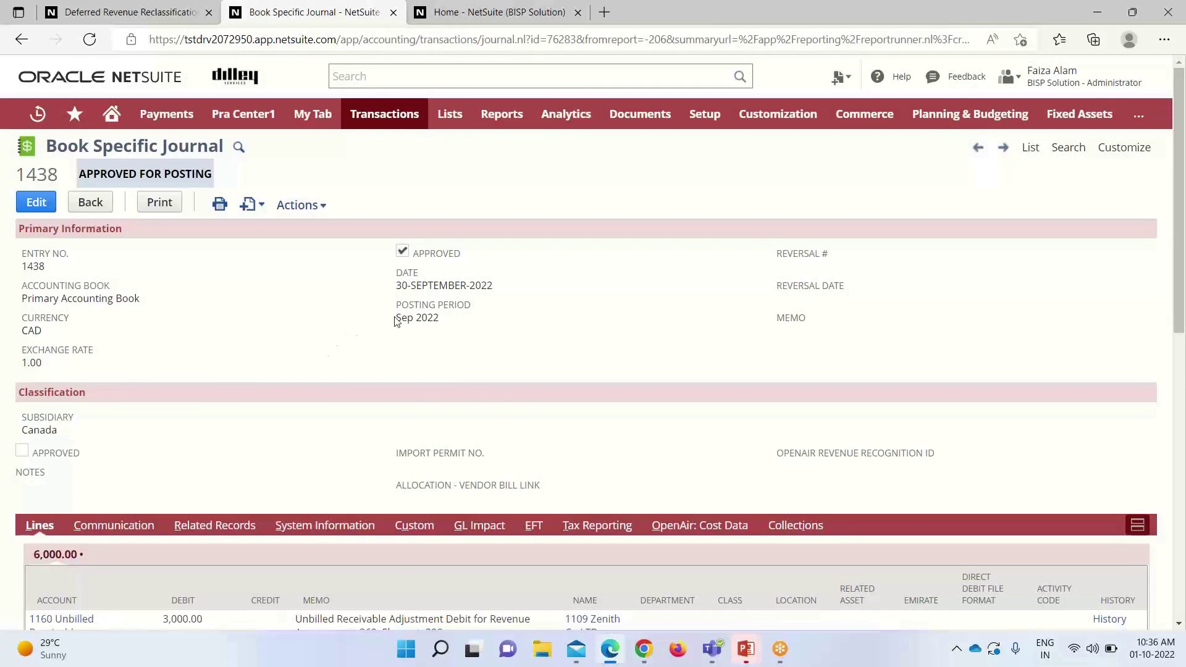
Scroll through journal 1438's Unbilled Receivable and Deferred Revenue lines, then return to the Balance Sheet Detail
scroll(395, 322, down, 3)
scroll(394, 317, down, 3)
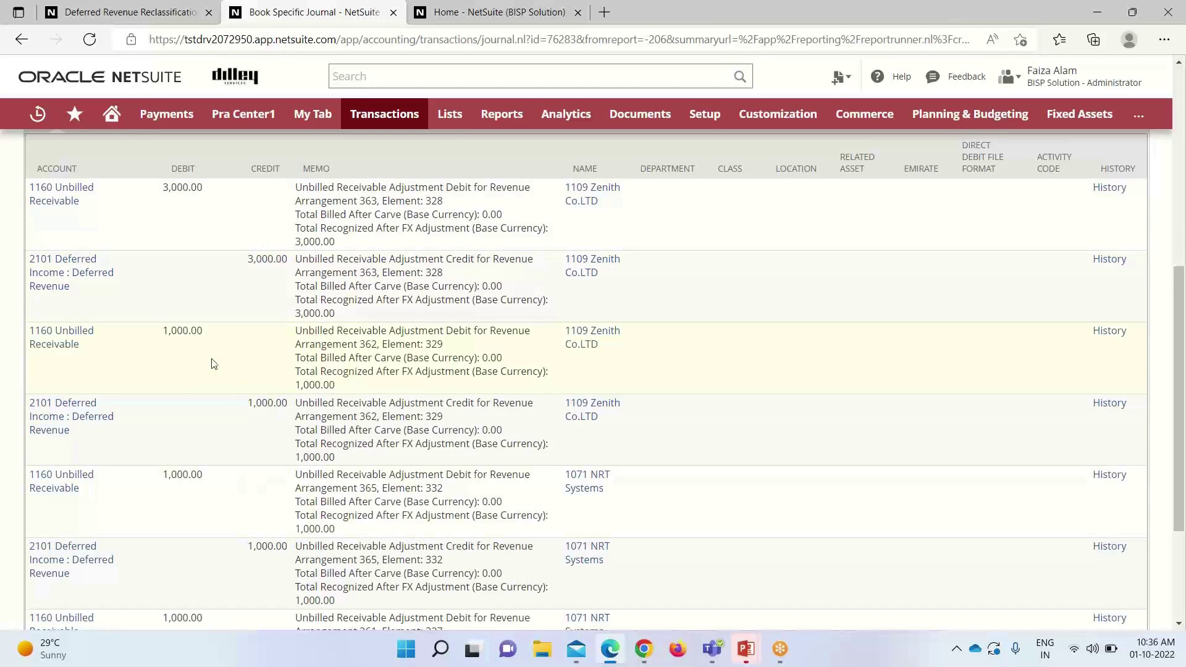
scroll(223, 349, up, 6)
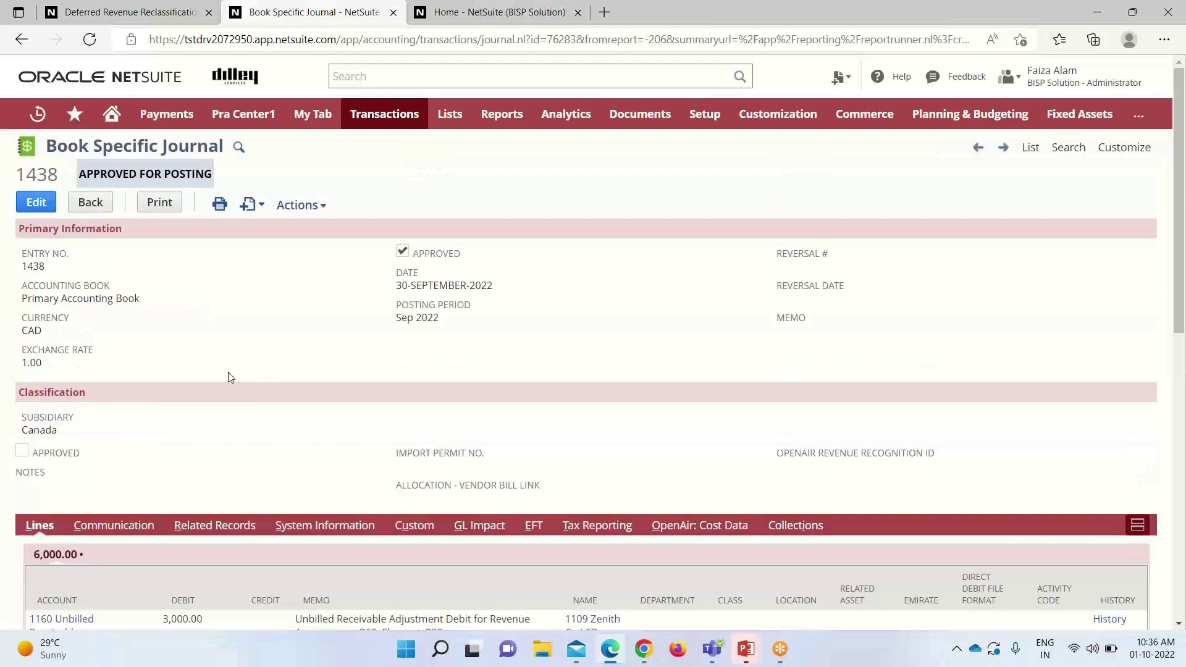
scroll(225, 404, down, 7)
scroll(213, 337, up, 1)
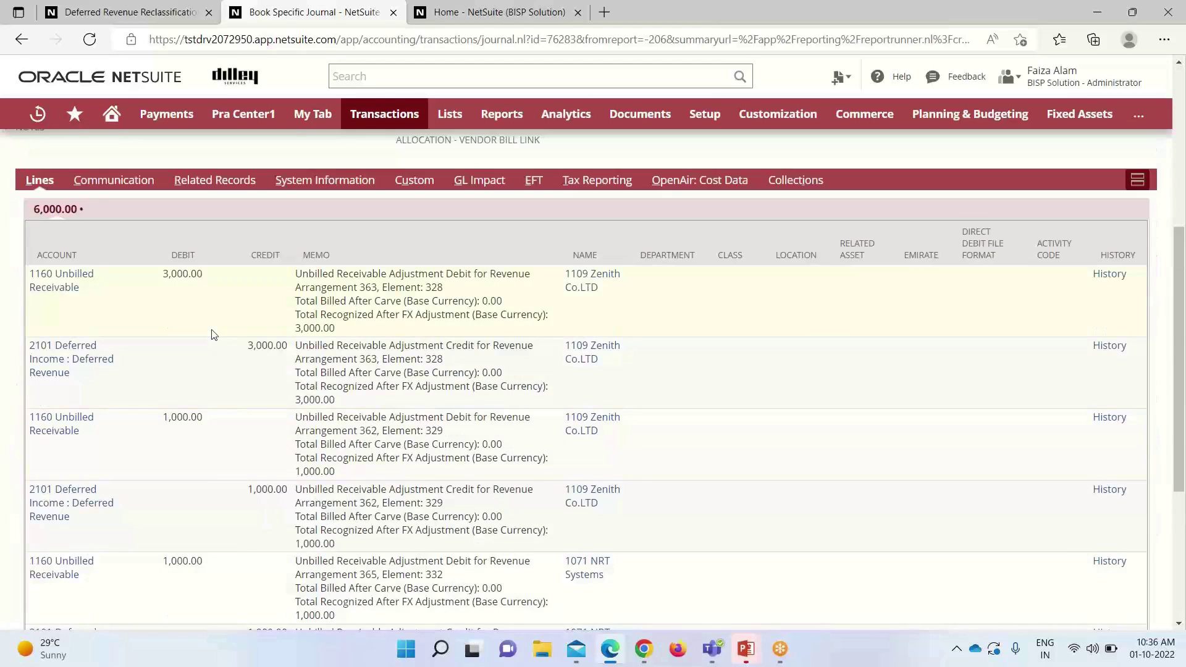
click(19, 43)
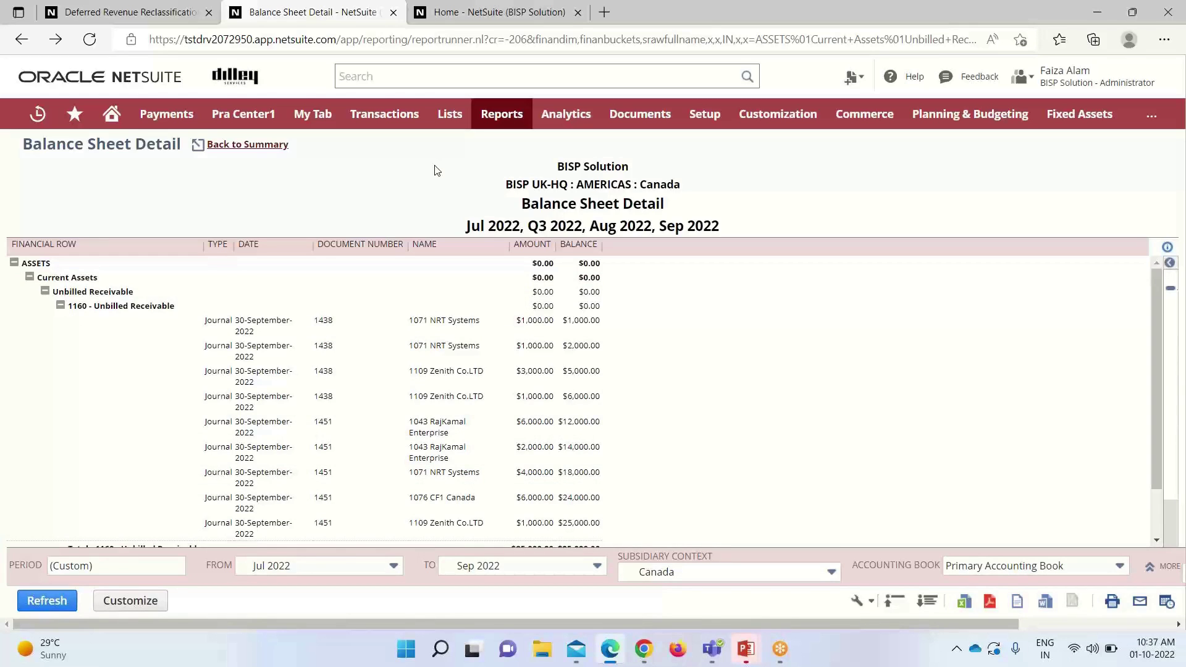
mouse_move(500, 111)
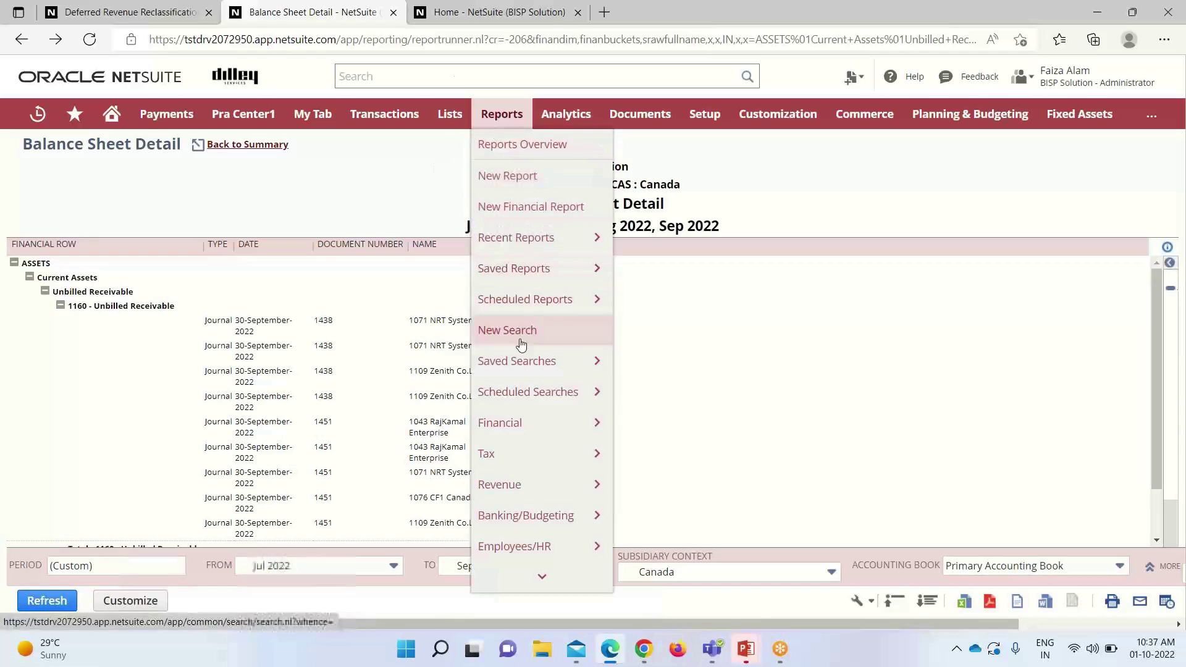
mouse_move(507, 484)
mouse_move(710, 358)
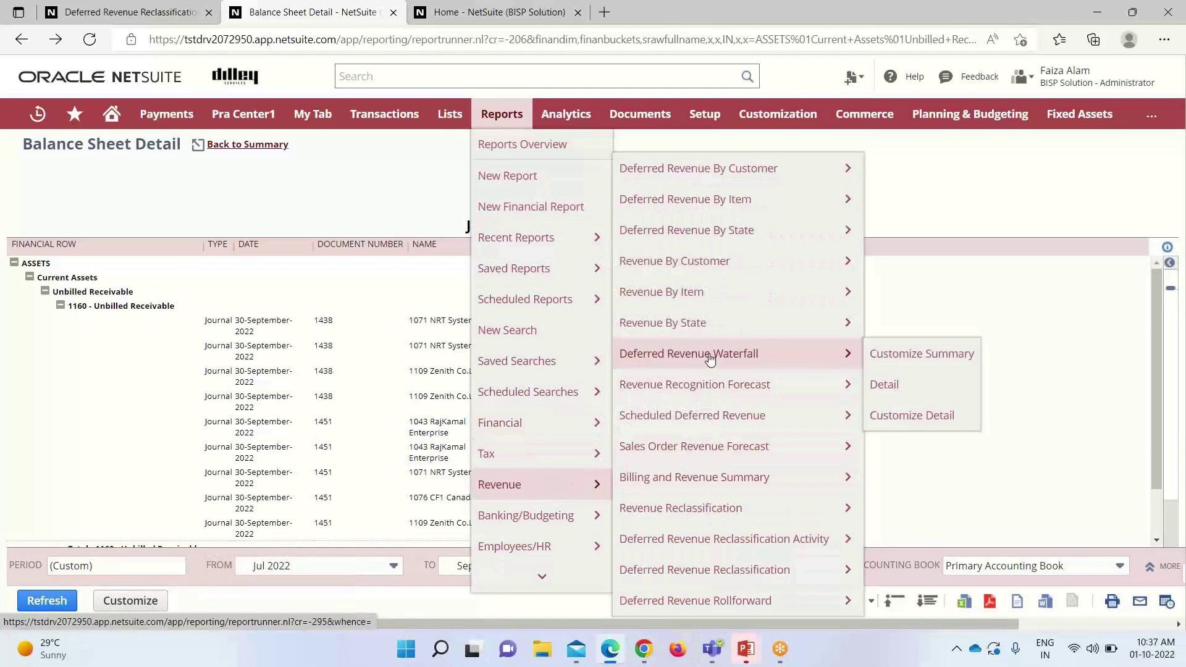
mouse_move(745, 181)
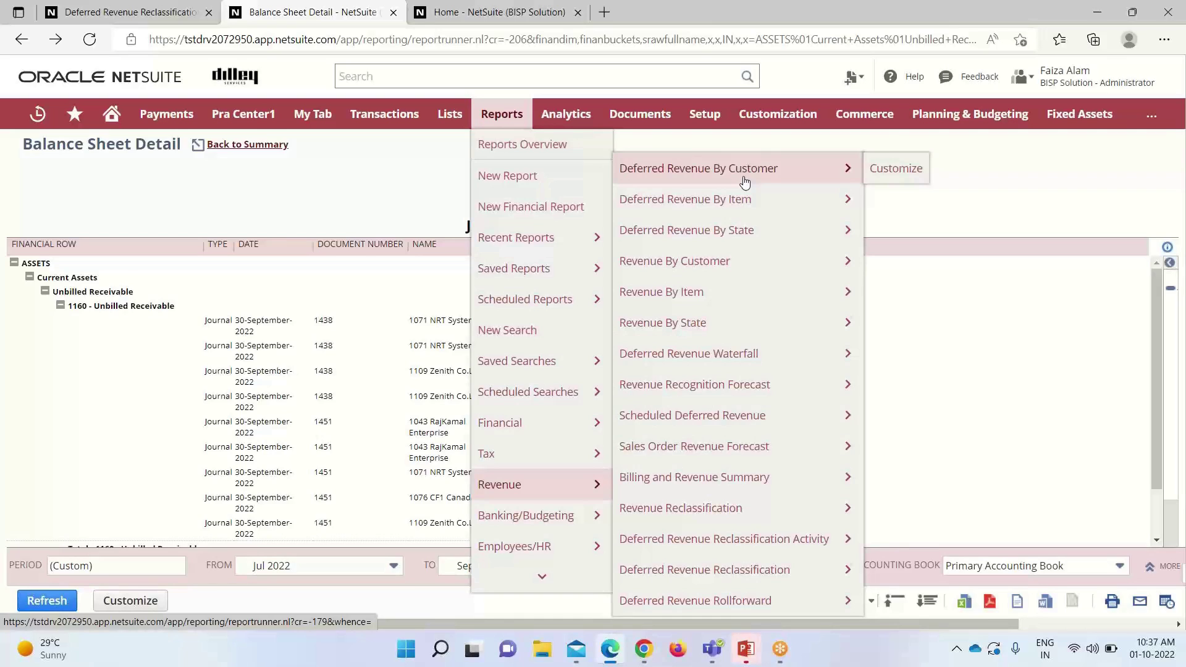
mouse_move(761, 204)
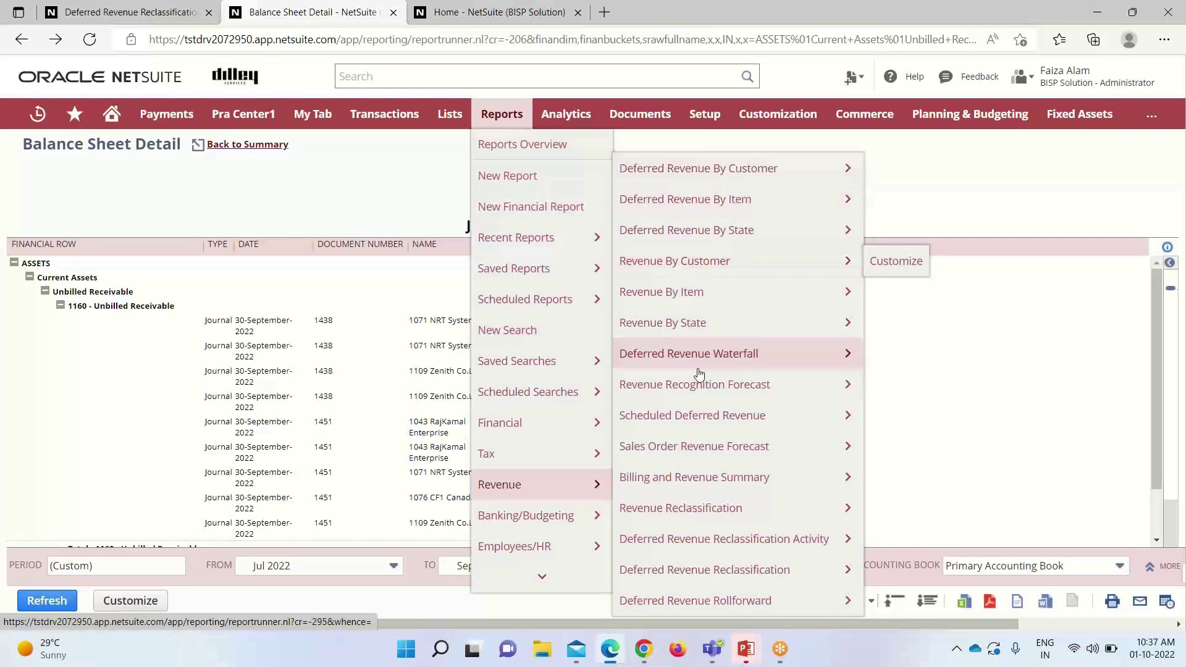
mouse_move(710, 388)
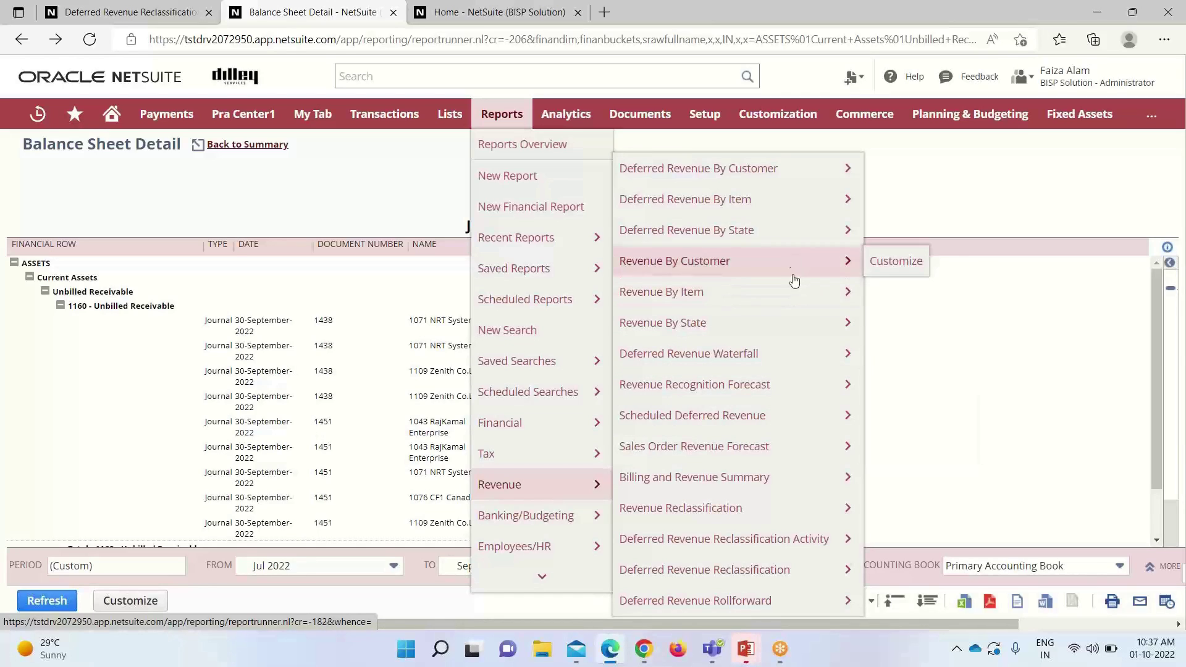
mouse_move(804, 319)
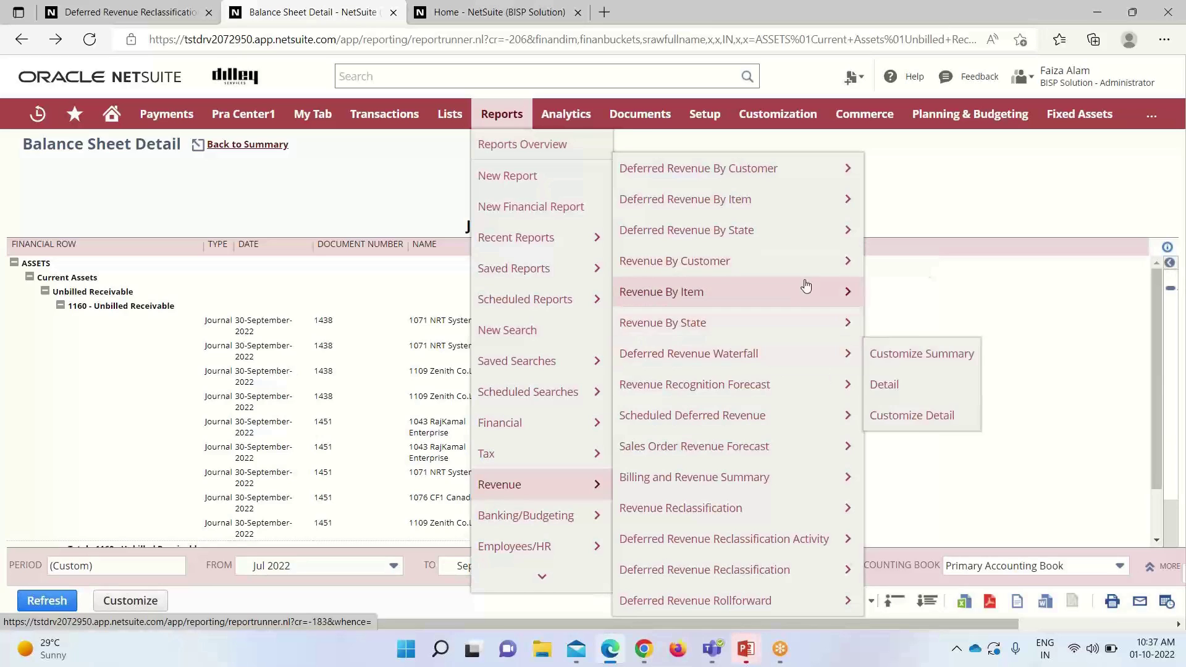
mouse_move(808, 386)
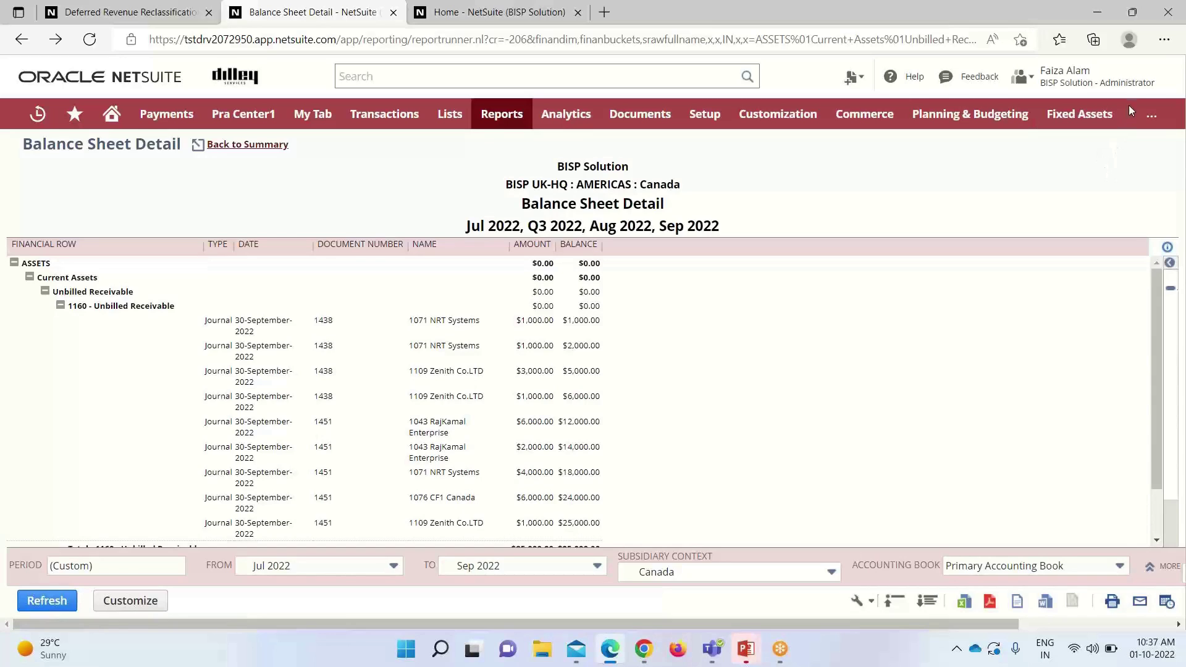
mouse_move(1135, 75)
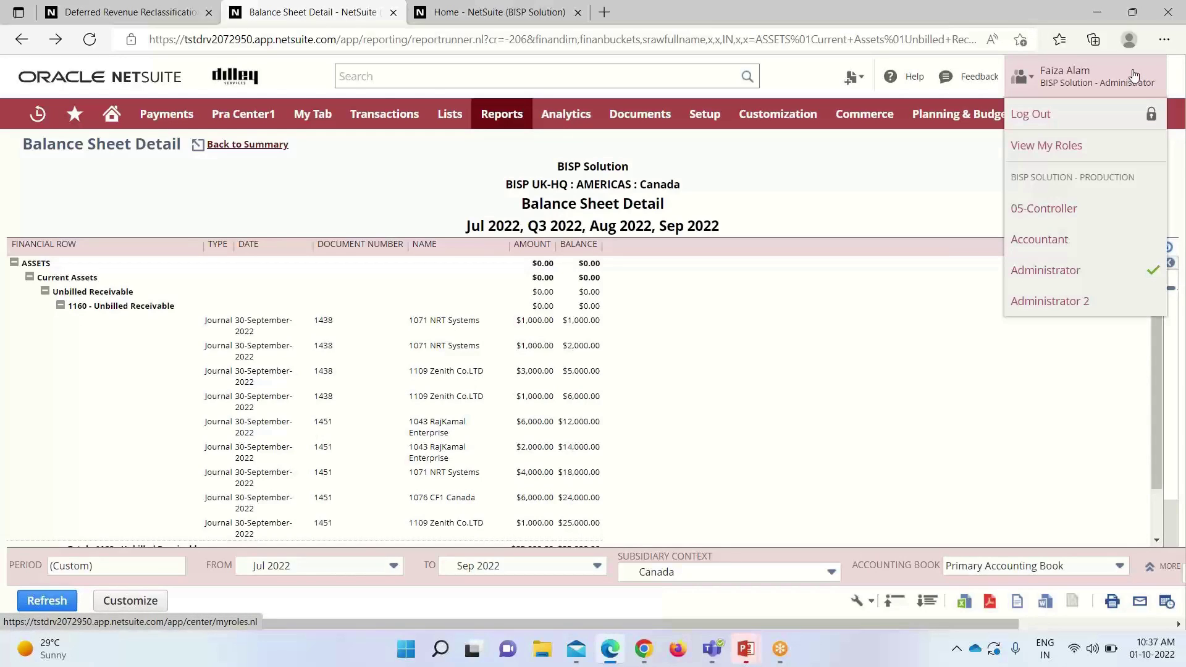